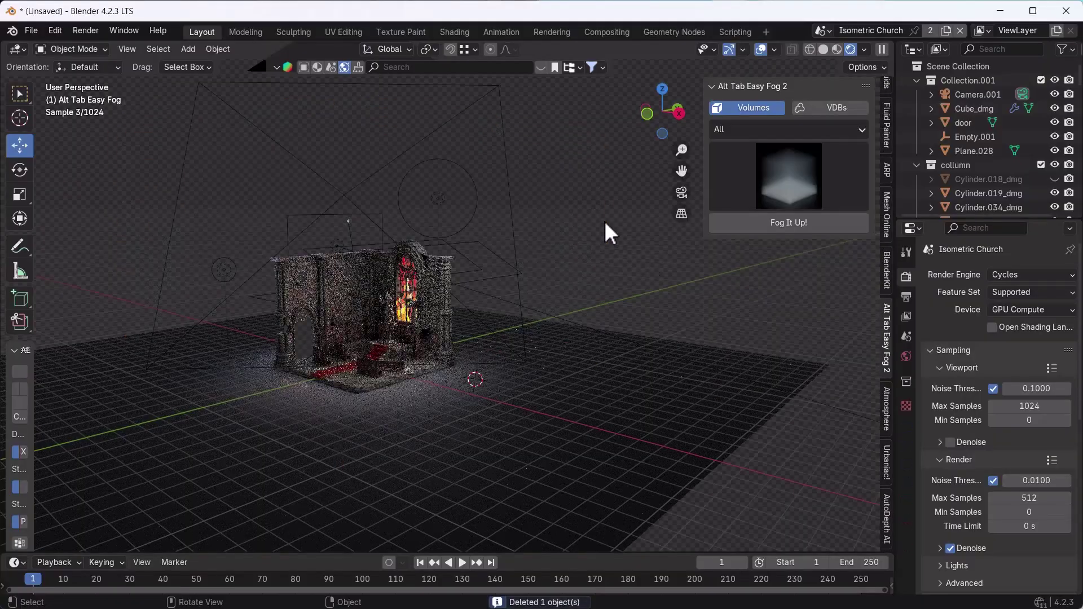
Step: Add a Ground Fog9 volume to the church scene from the fog preset gallery
left_click(769, 188)
scroll(625, 453, "down", 2)
scroll(630, 478, "up", 2)
scroll(551, 479, "down", 2)
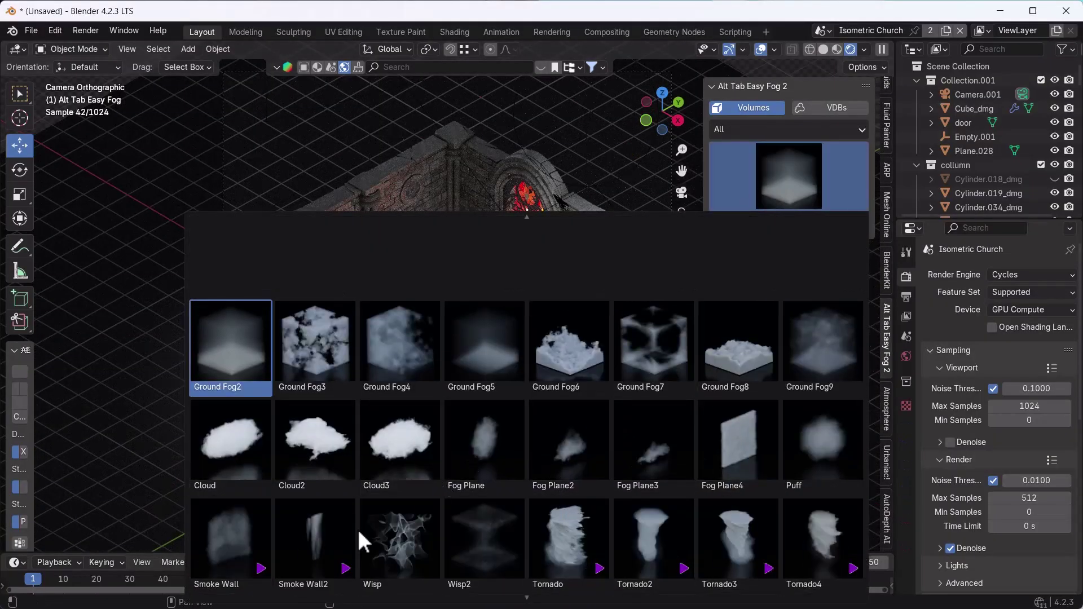
left_click(792, 319)
left_click(785, 222)
Step: Enlarge the Ground Fog9 volume, shift it over the church, then delete it
key("s")
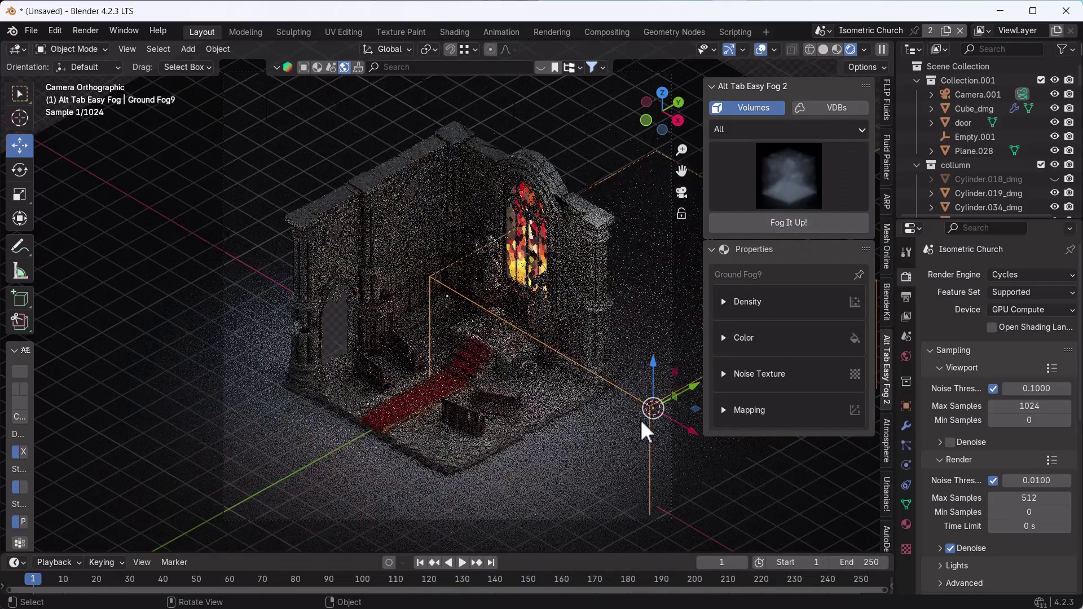
left_click(471, 261)
key("g")
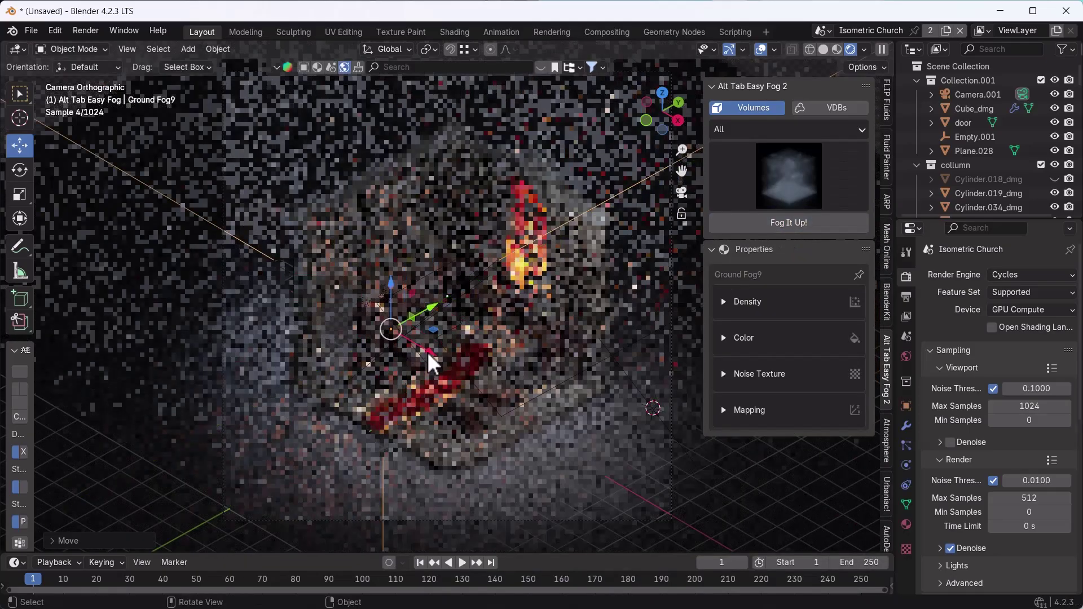
left_click(397, 369)
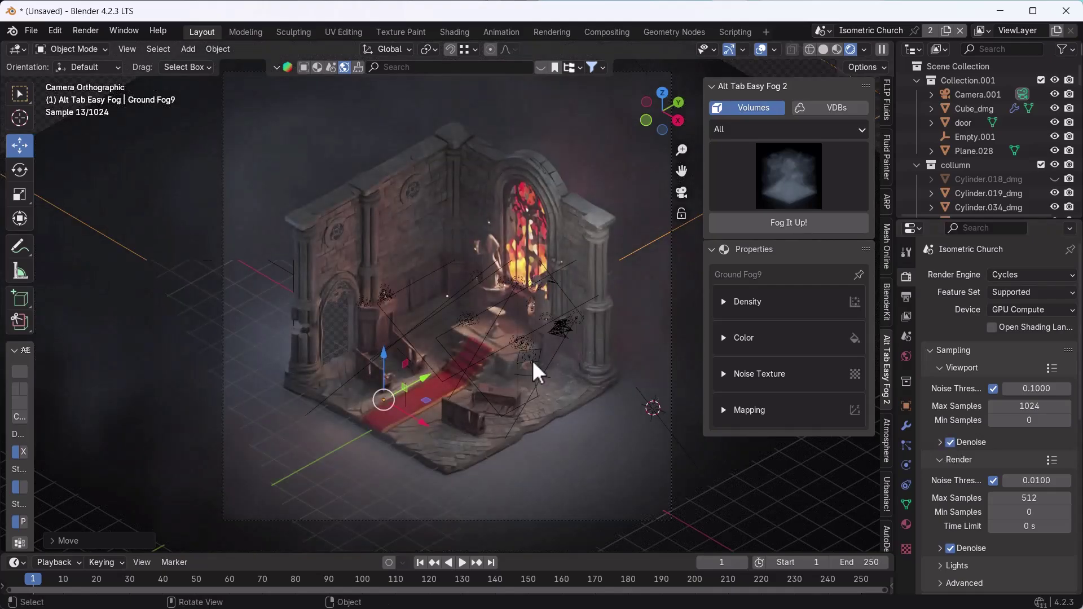
key("Delete")
left_click(733, 192)
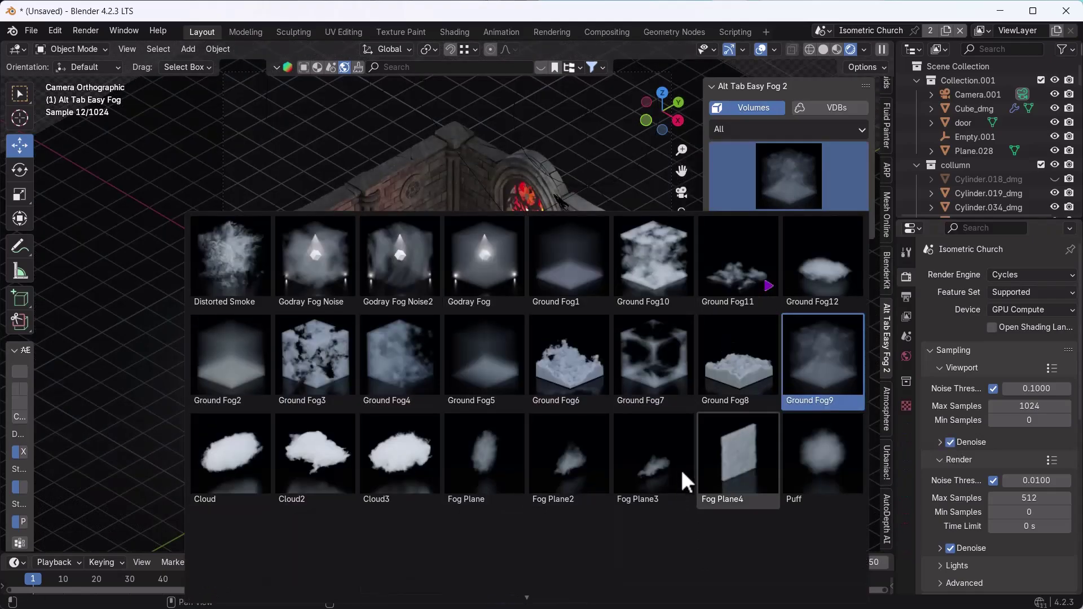
Step: Add a Magic Puff smoke volume and move it along Y around the church's base
scroll(681, 469, "down", 5)
left_click(824, 561)
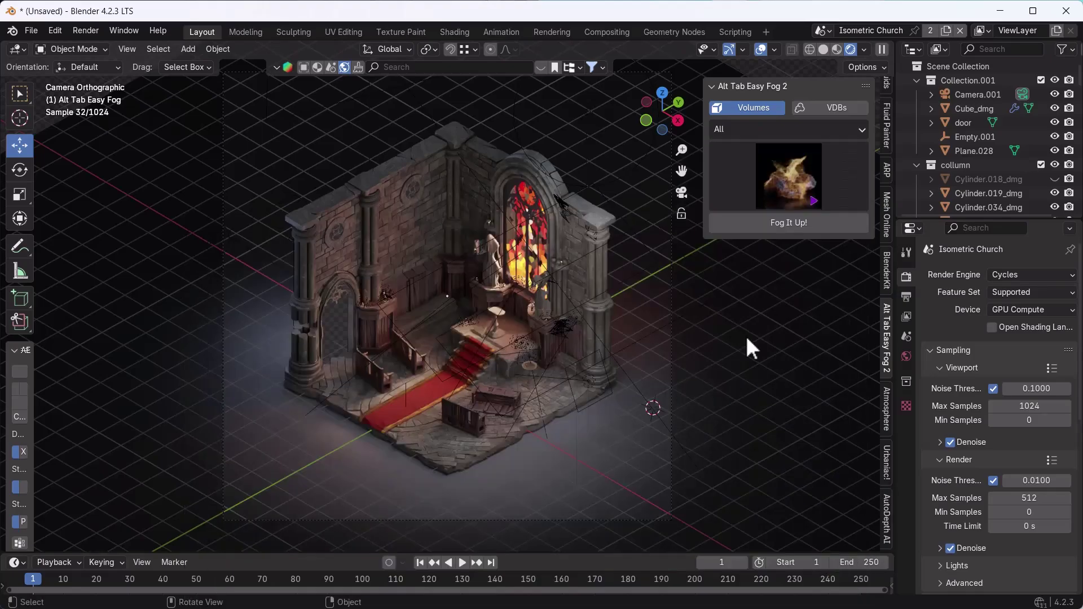
left_click(818, 226)
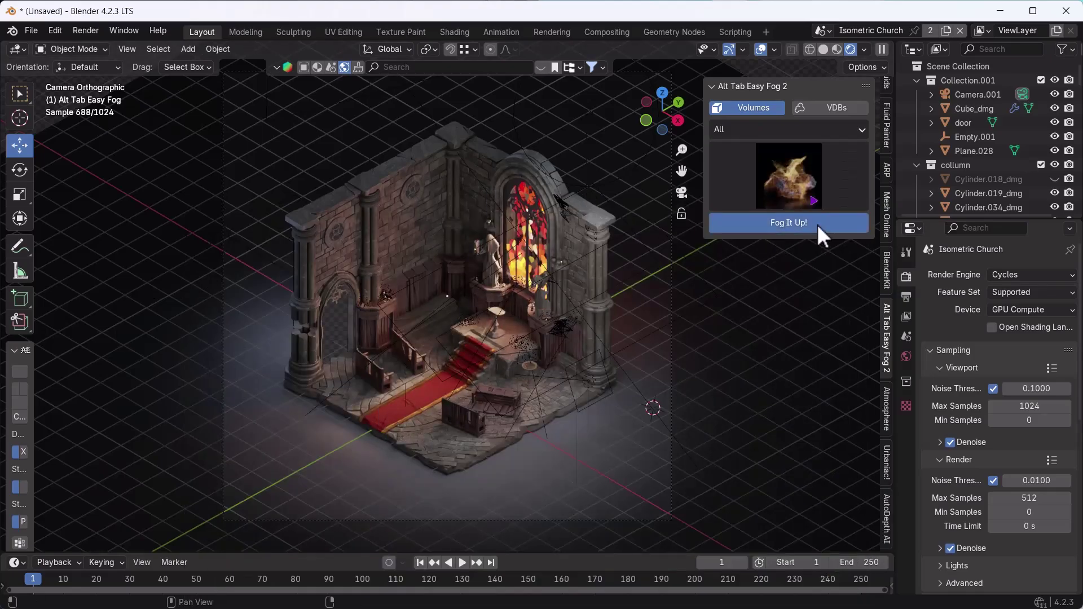
key("g")
key("y")
left_click(497, 379)
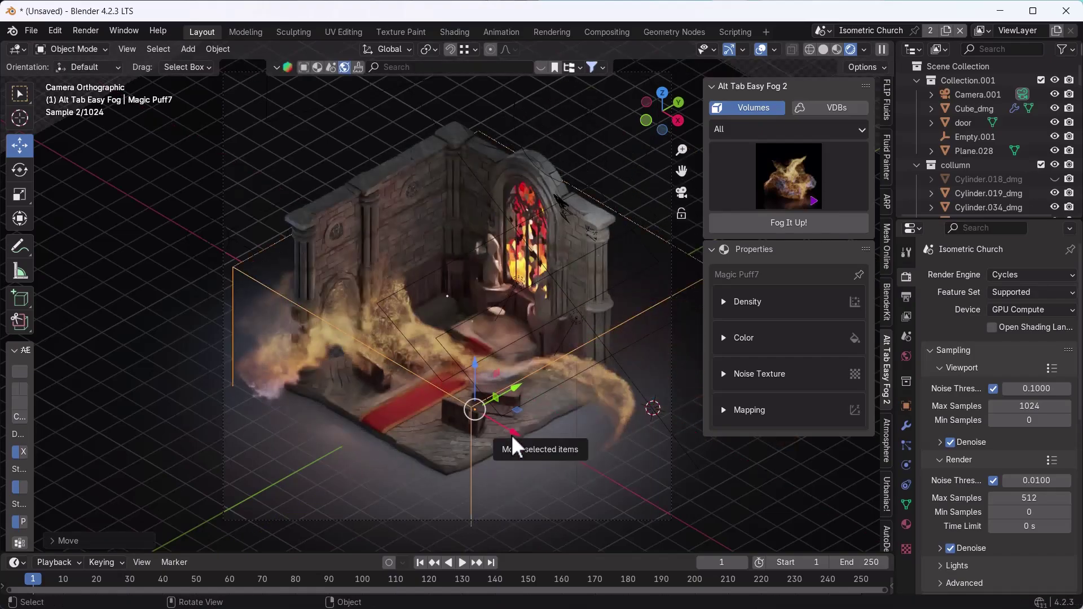
left_click(766, 505)
left_click(729, 50)
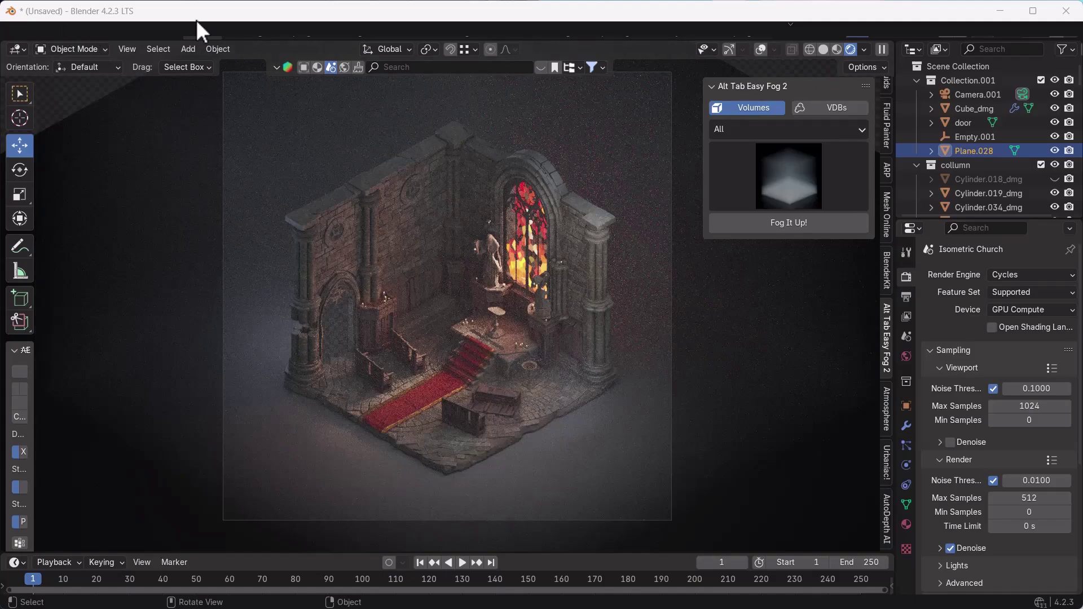
Step: Maximize the Blender window to view the clean church render
left_click(1029, 9)
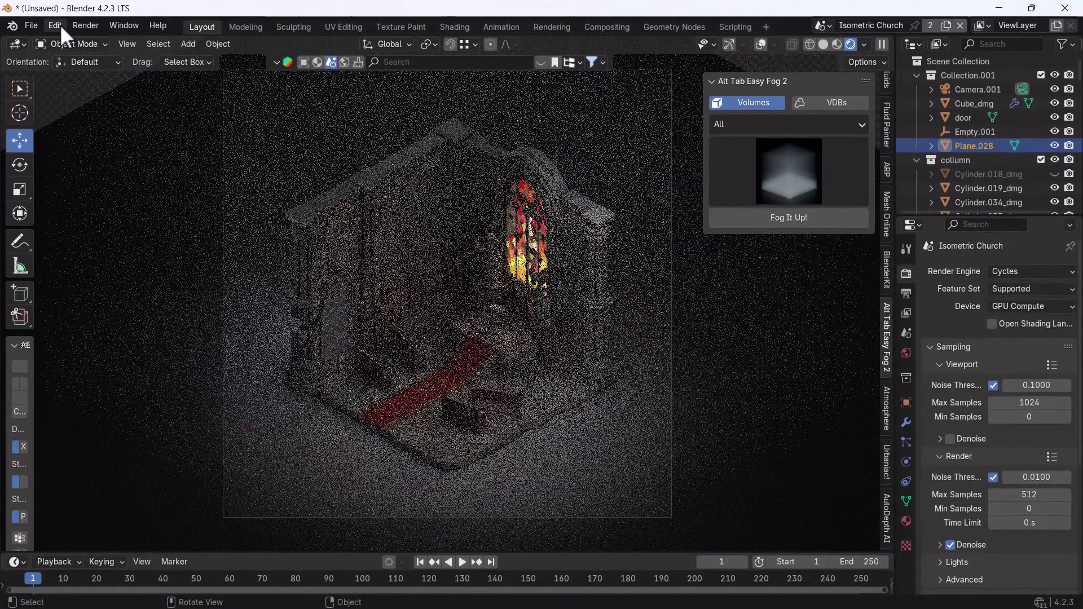
left_click(58, 25)
left_click(55, 26)
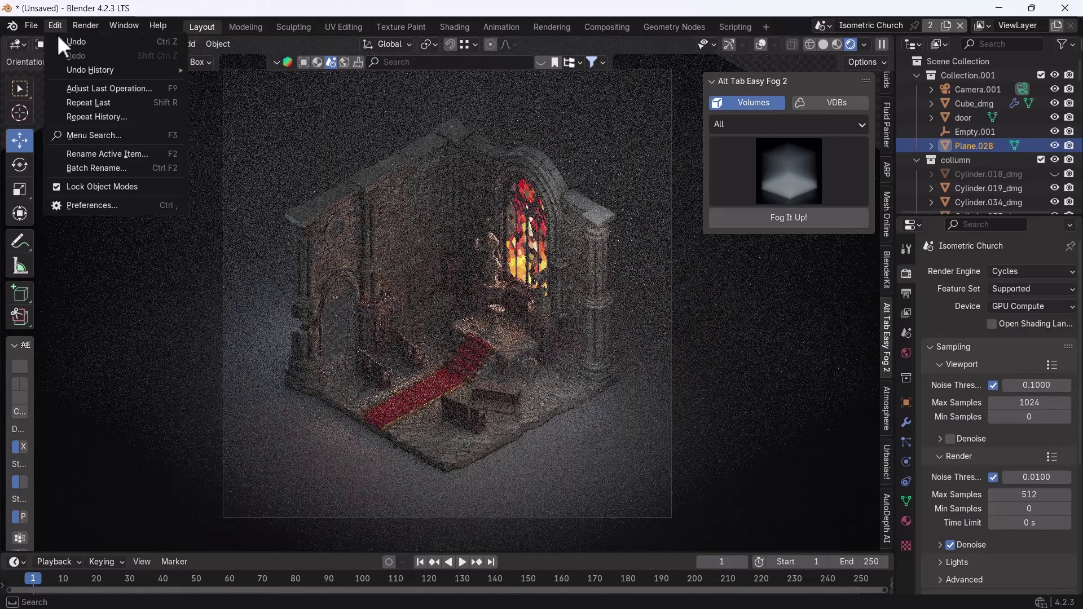
left_click(92, 205)
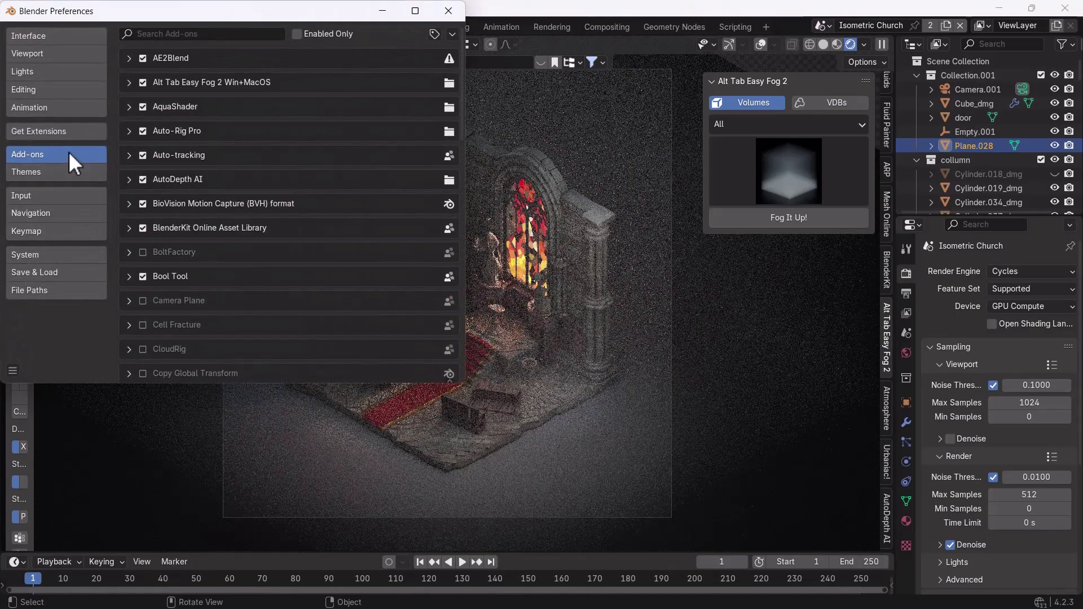
left_click(452, 35)
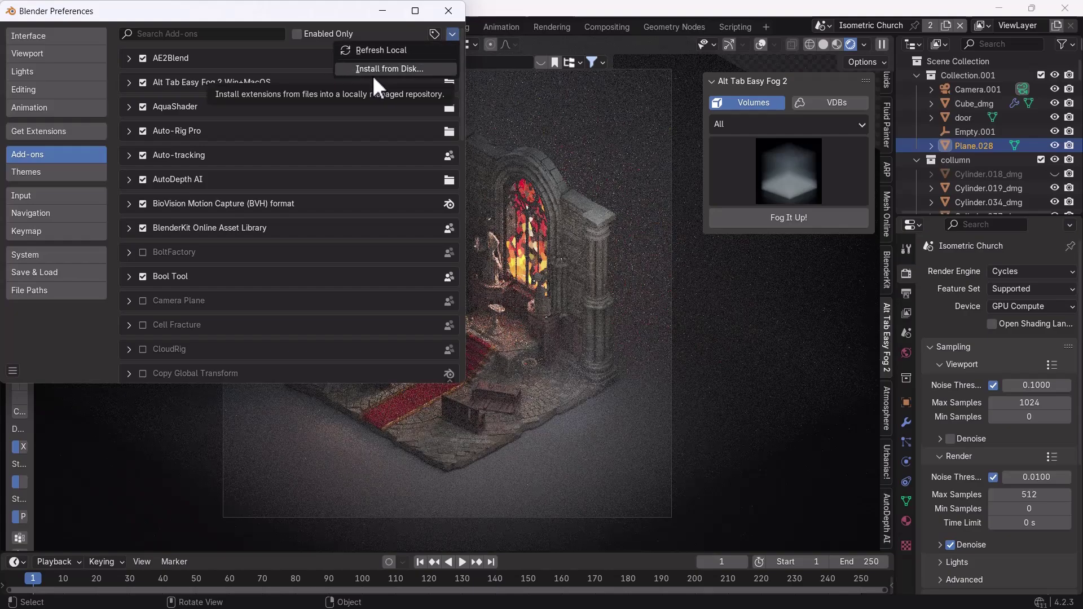
left_click(449, 11)
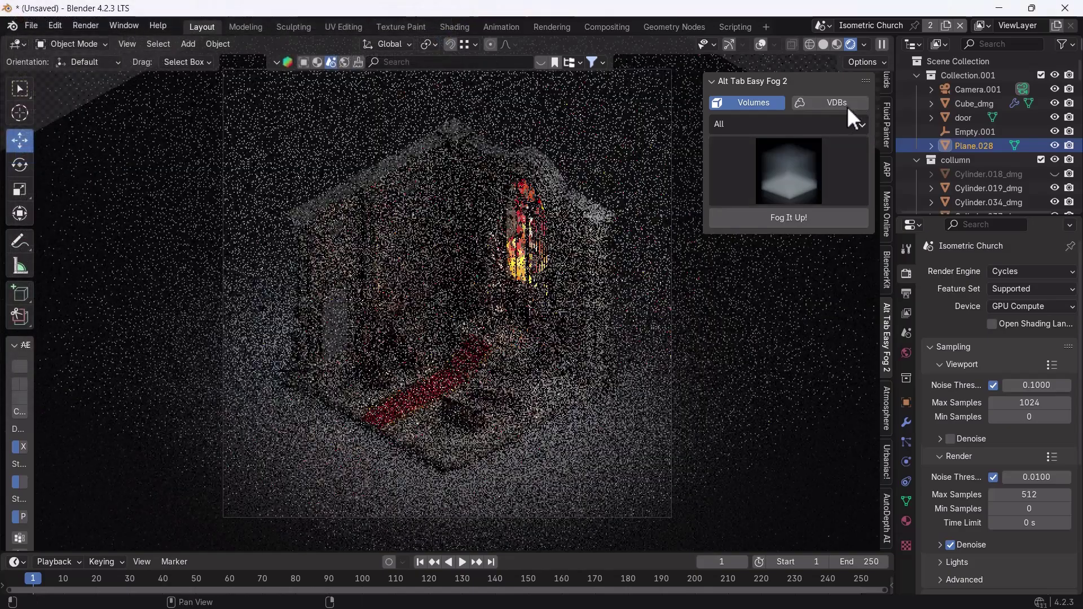
Step: Browse through the fog volume preset grid
left_click(779, 176)
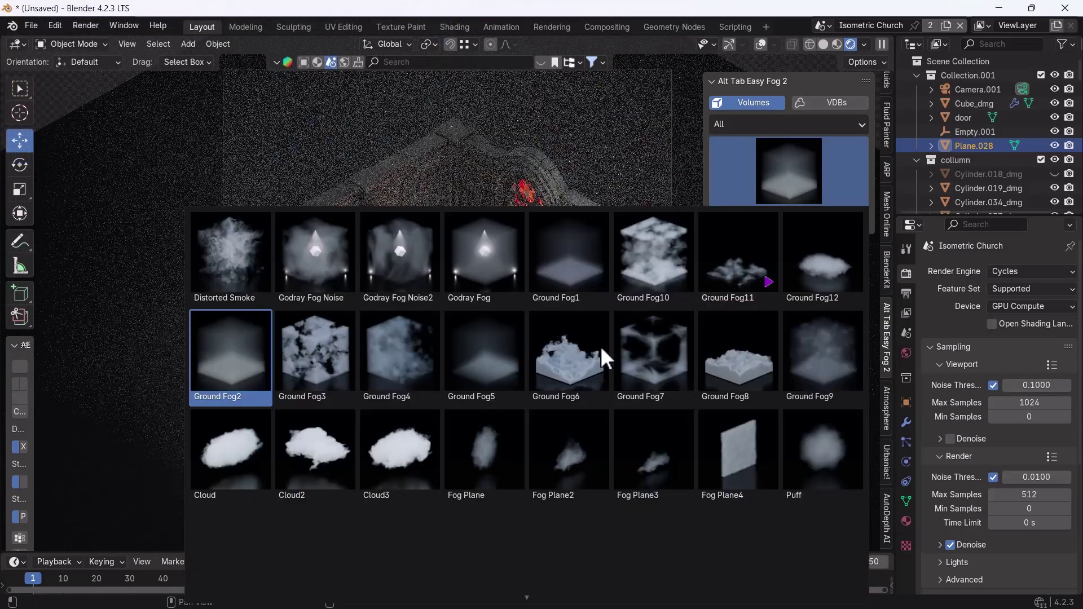
scroll(593, 513, "down", 2)
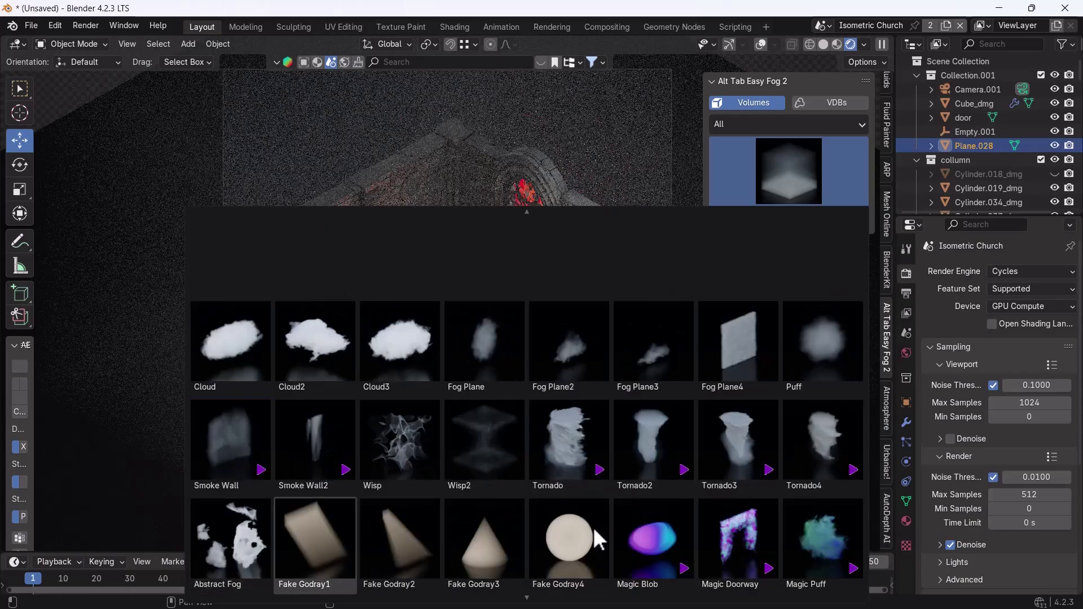
scroll(593, 526, "down", 2)
scroll(499, 275, "up", 2)
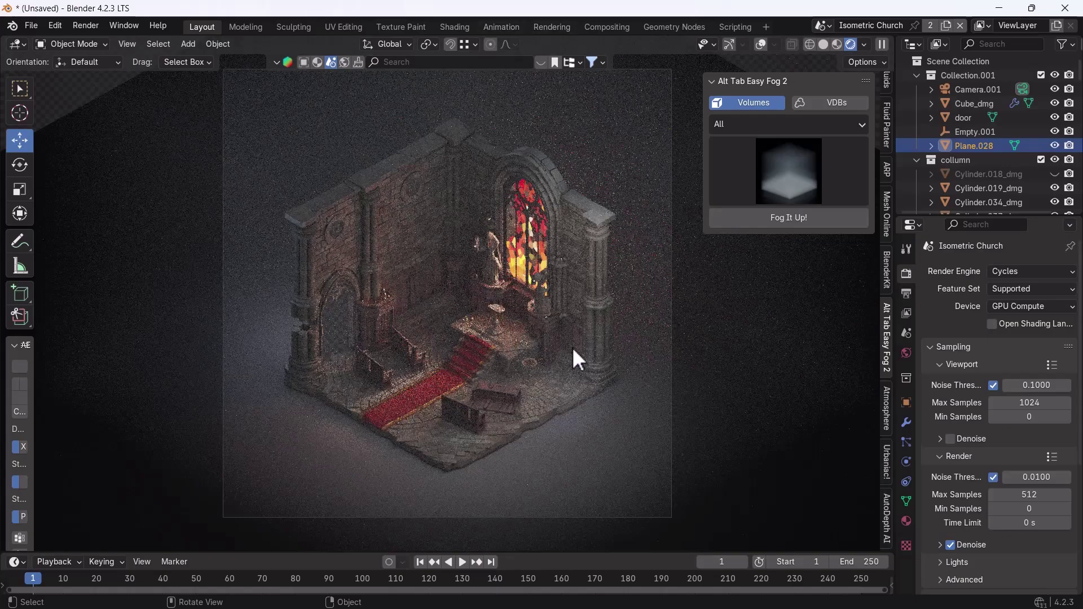
Step: Switch to solid shading, change to the cube scene 'Scene', and enable overlays and gizmos
key("z")
left_click(824, 25)
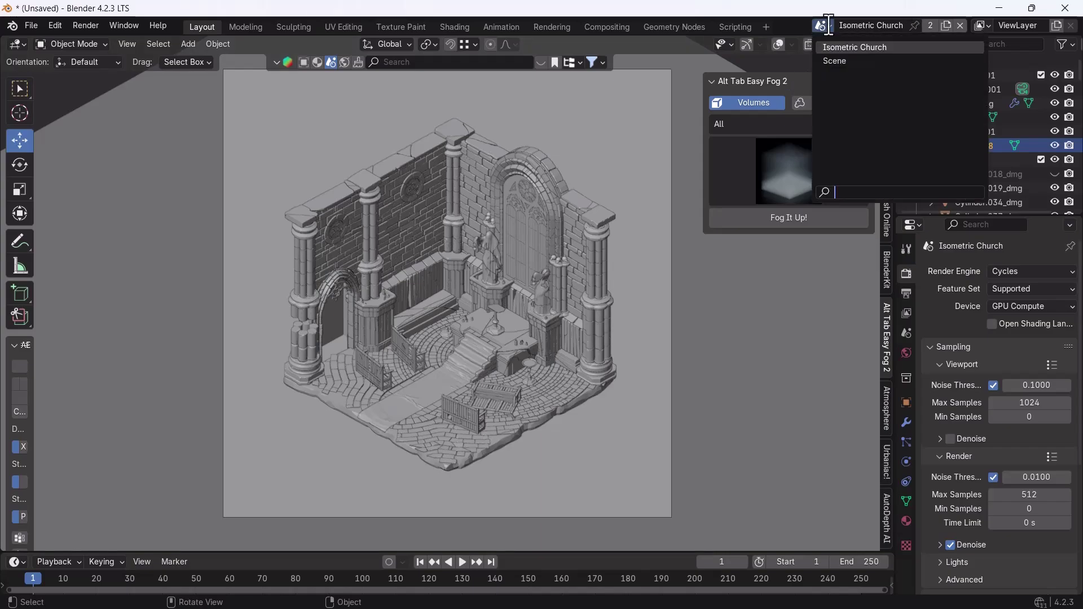
left_click(832, 62)
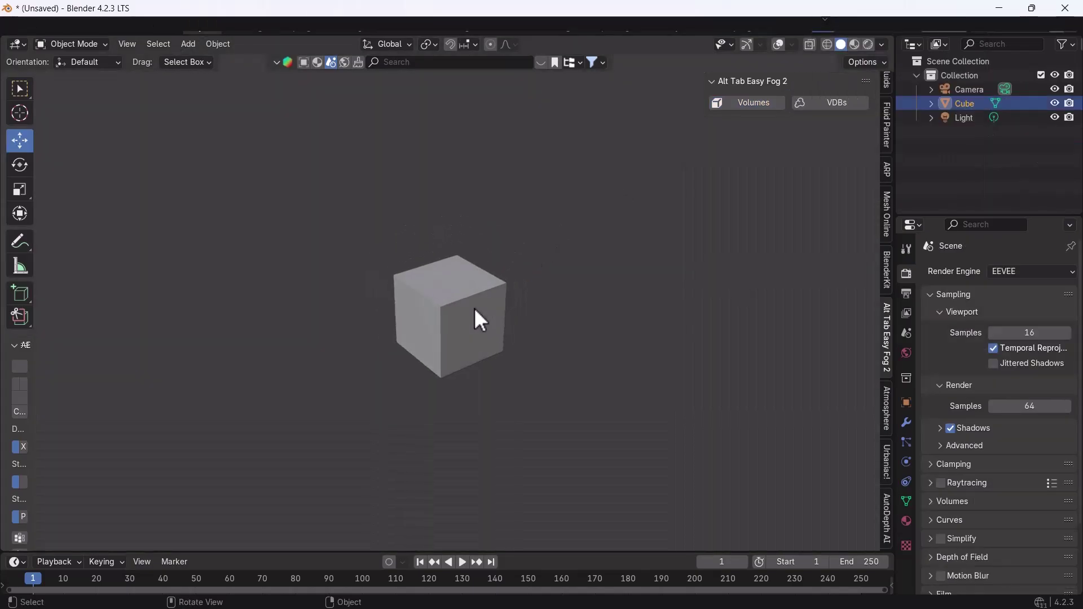
left_click(778, 44)
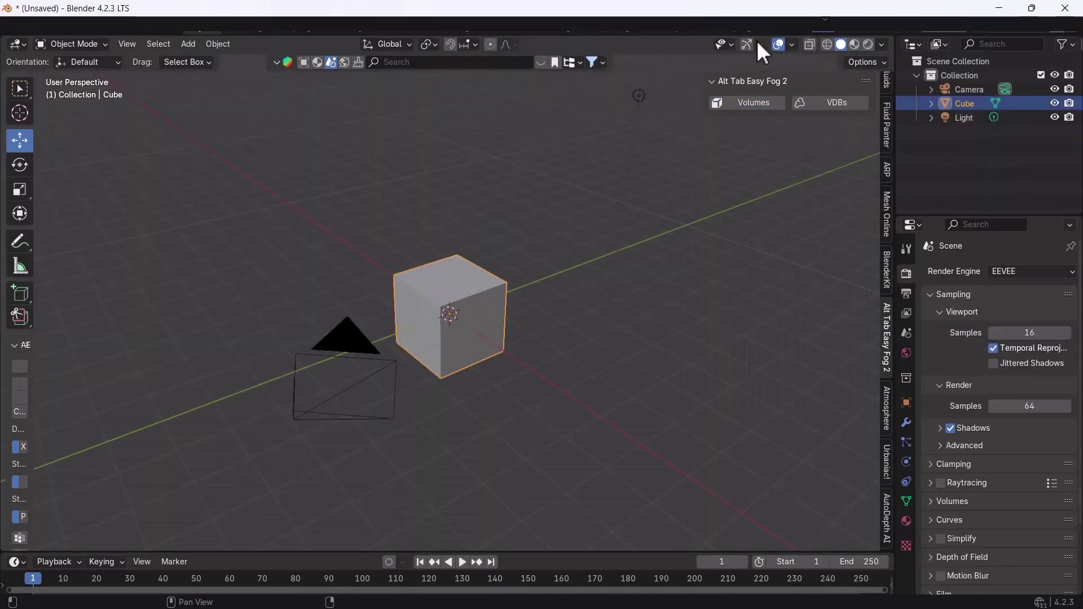
left_click(746, 46)
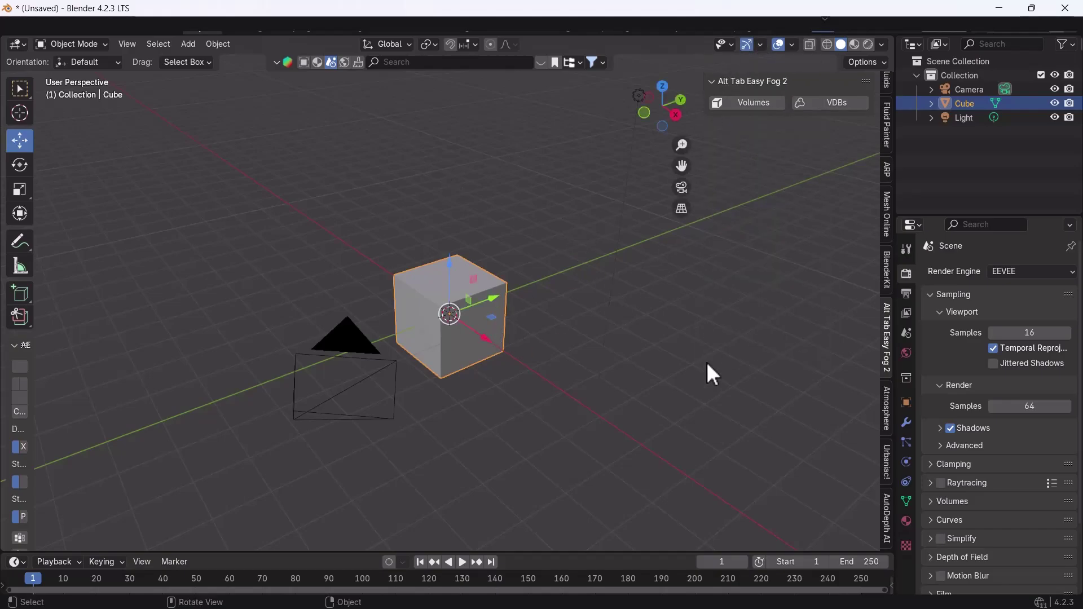
key("n")
Step: Set rendered viewport shading with the Cycles engine on GPU Compute
left_click(868, 45)
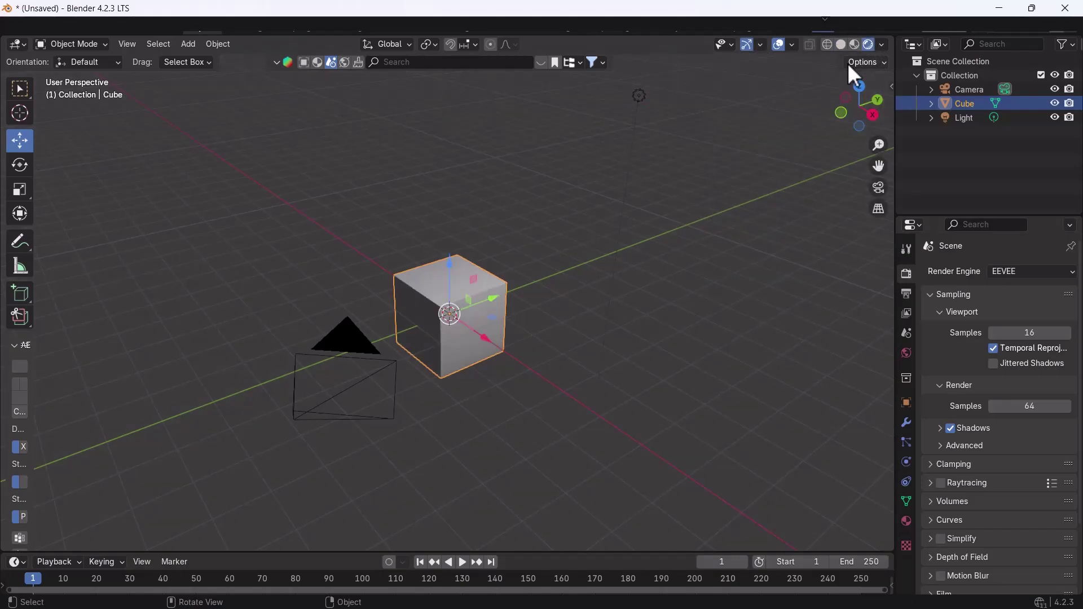
left_click(1014, 272)
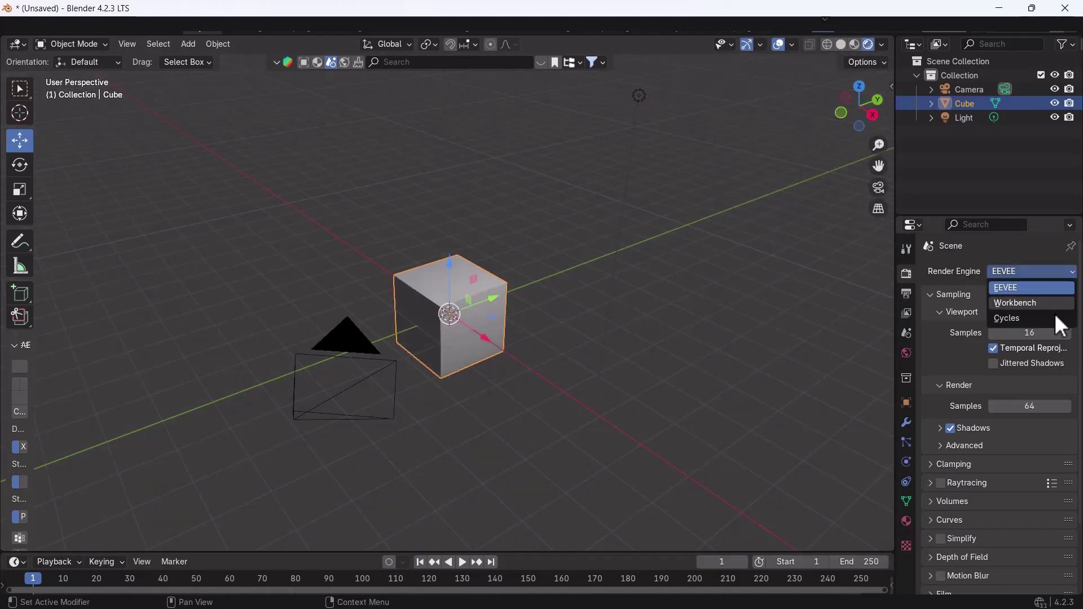
left_click(1023, 313)
left_click(1021, 307)
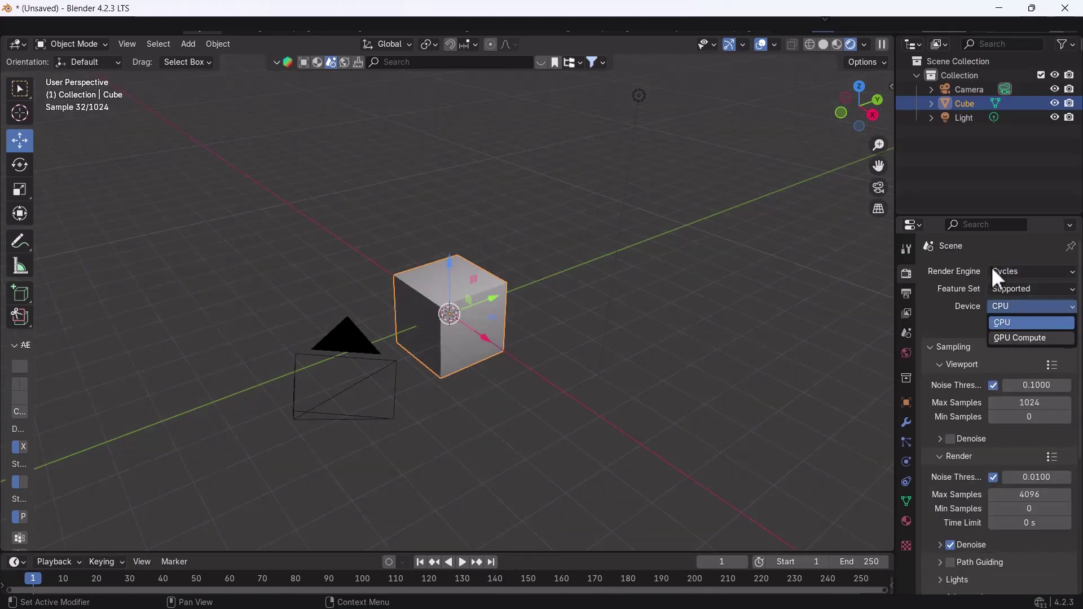
left_click(1031, 337)
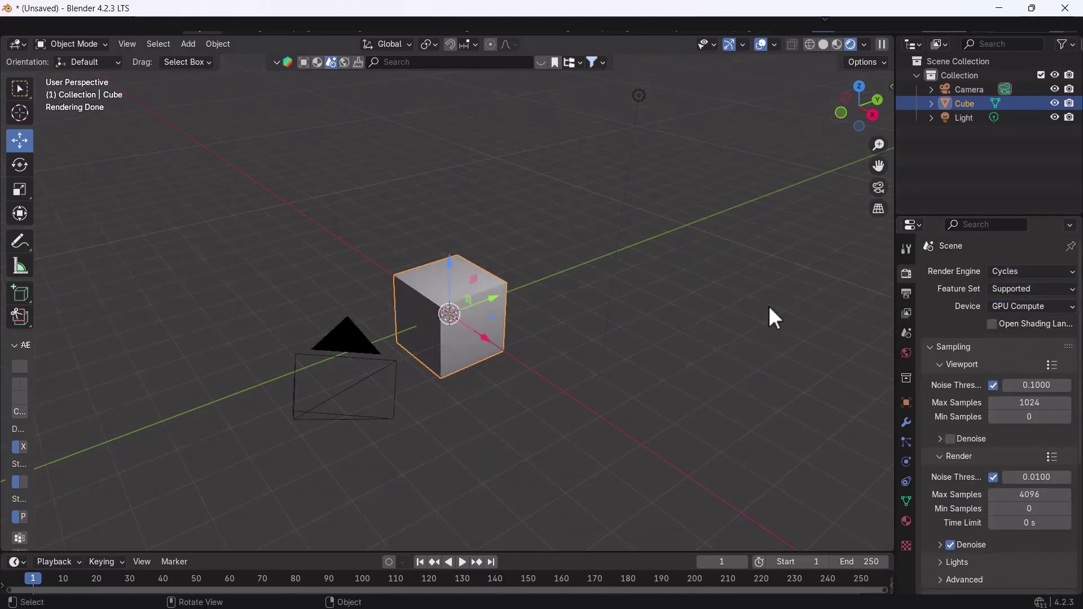
Step: Download the Zwartkops Start Morning HDRI at 2048 resolution as the world
left_click(551, 65)
mouse_move(115, 135)
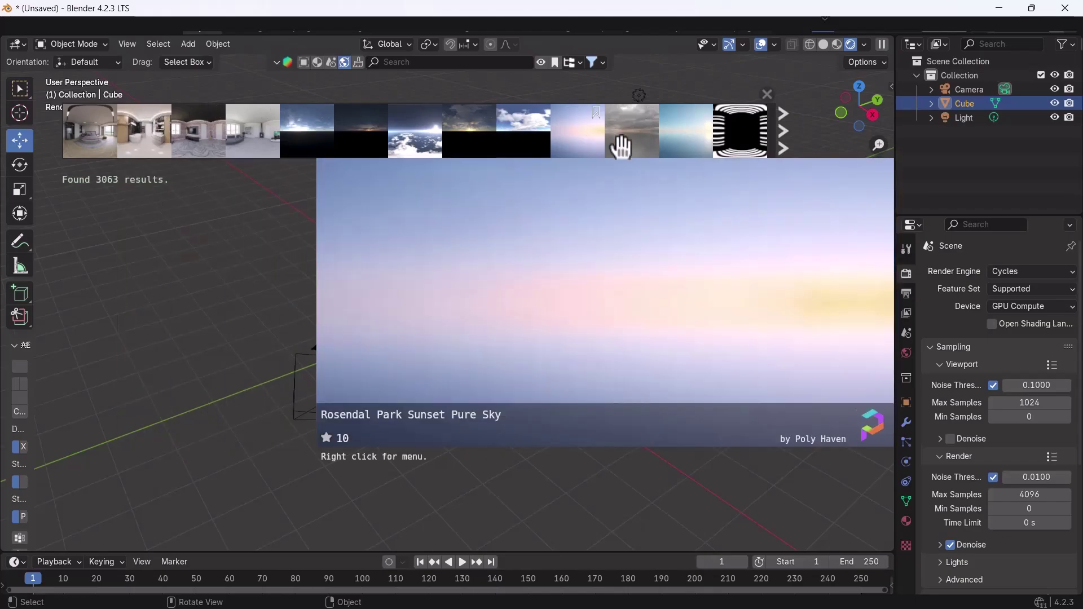
scroll(637, 144, "down", 3)
left_click(563, 149)
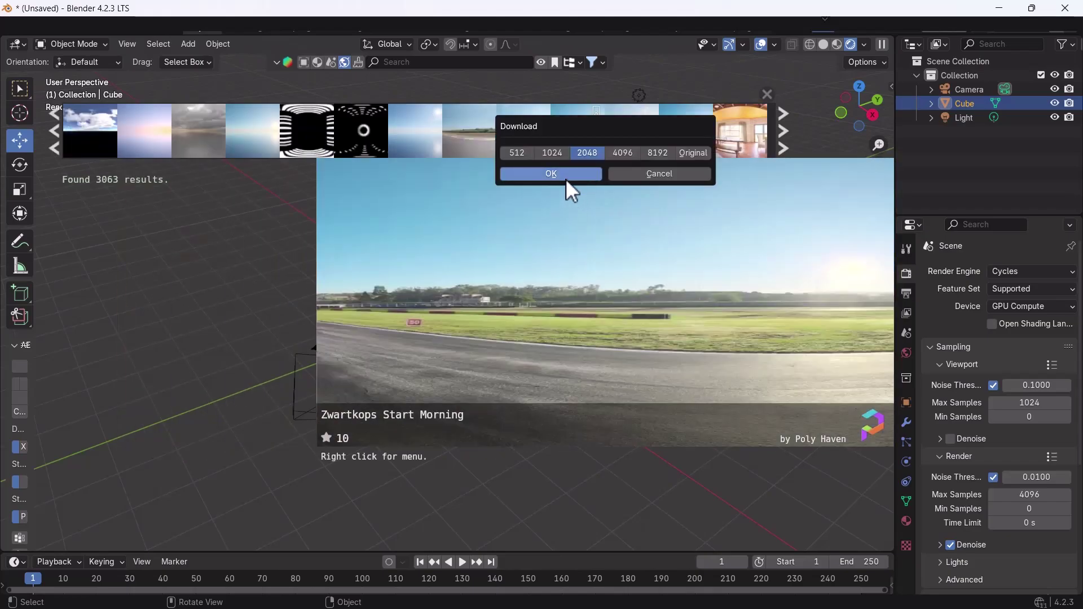
left_click(566, 176)
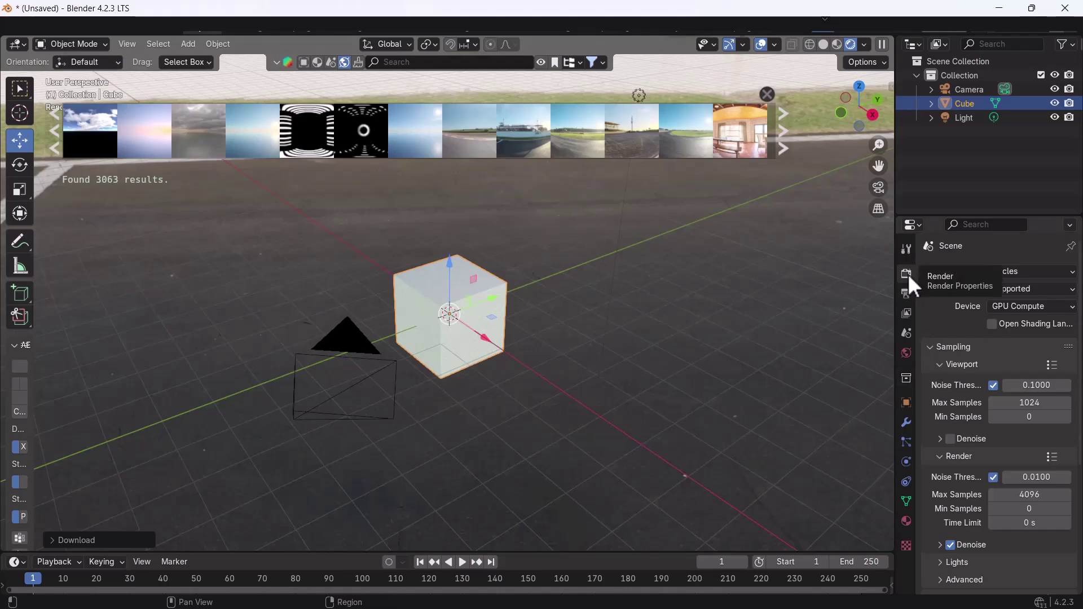
Step: Turn on Film Transparent and Transparent Glass in the render settings
scroll(984, 437, "down", 1)
scroll(986, 437, "down", 6)
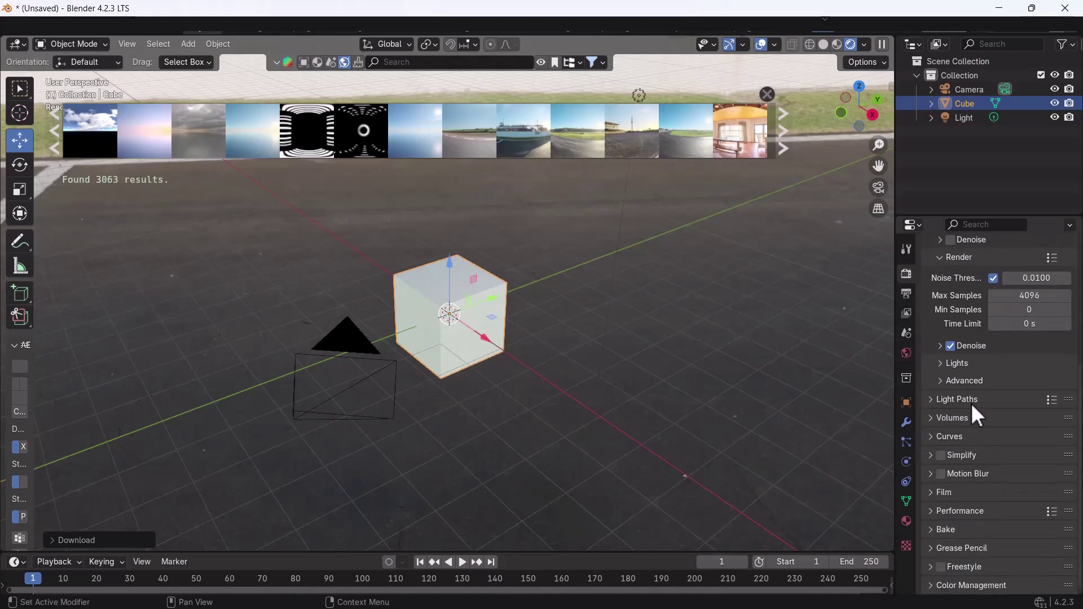
left_click(936, 493)
scroll(951, 491, "down", 3)
left_click(950, 508)
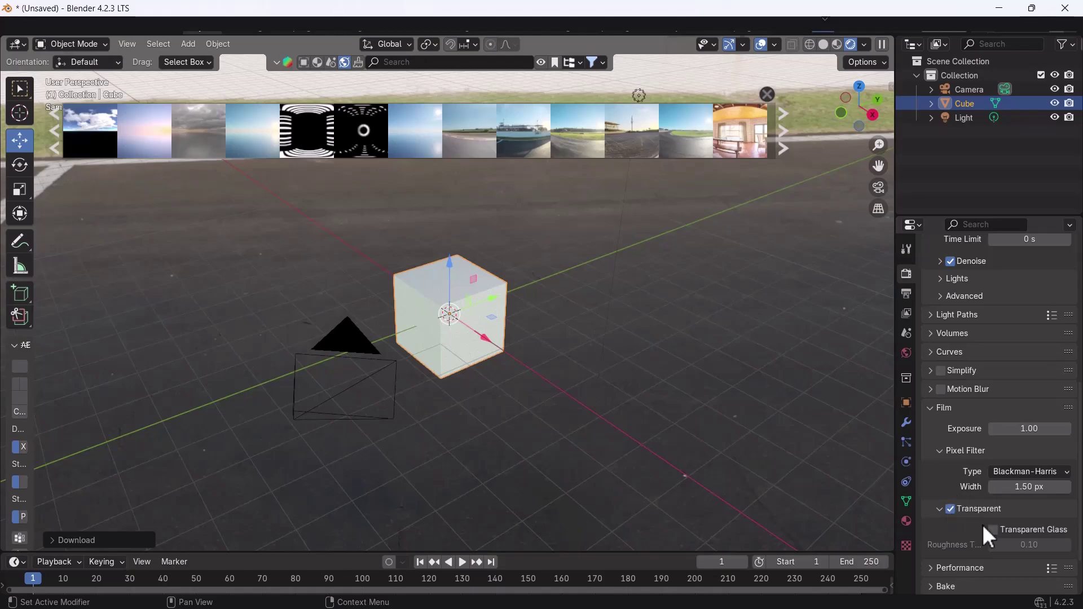
left_click(992, 530)
left_click(792, 371)
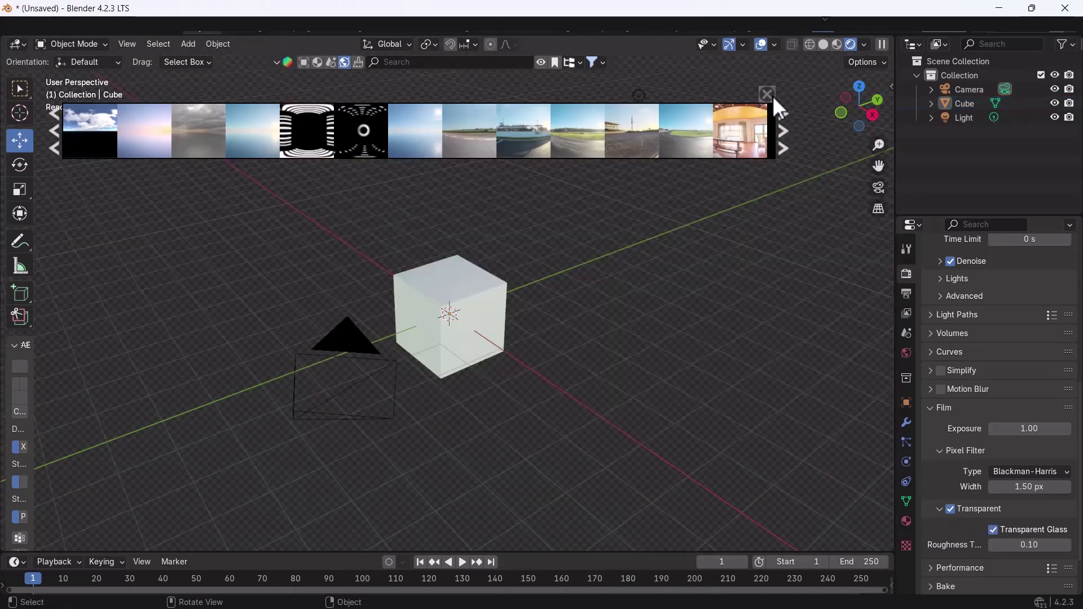
left_click(770, 96)
Step: Reframe the cube and show the Easy Fog sidebar set to volume presets
middle_click_drag(601, 336, 529, 300, "shift")
key("n")
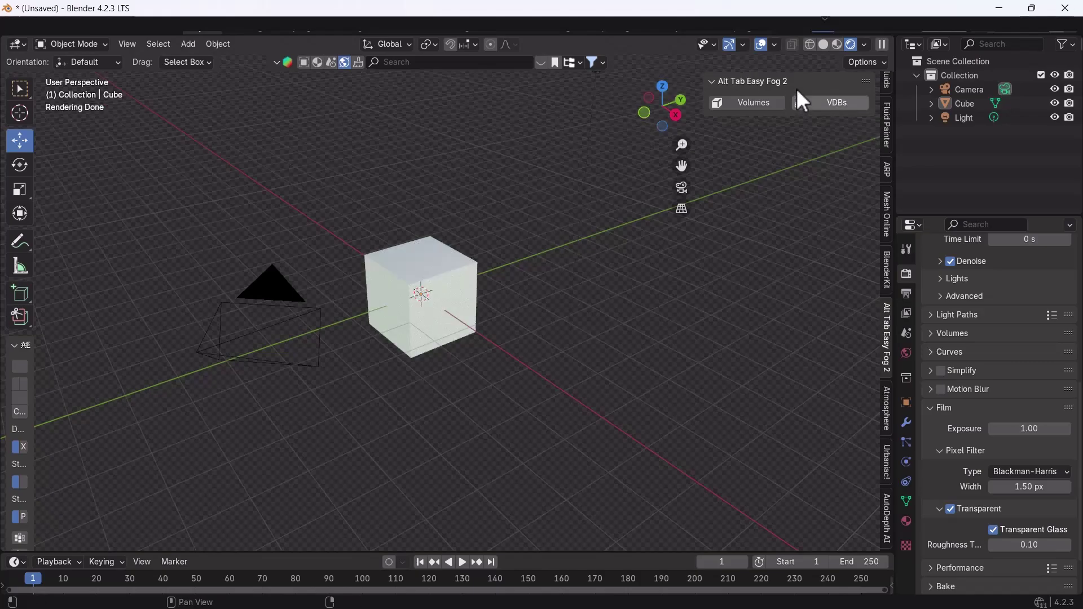
left_click(744, 108)
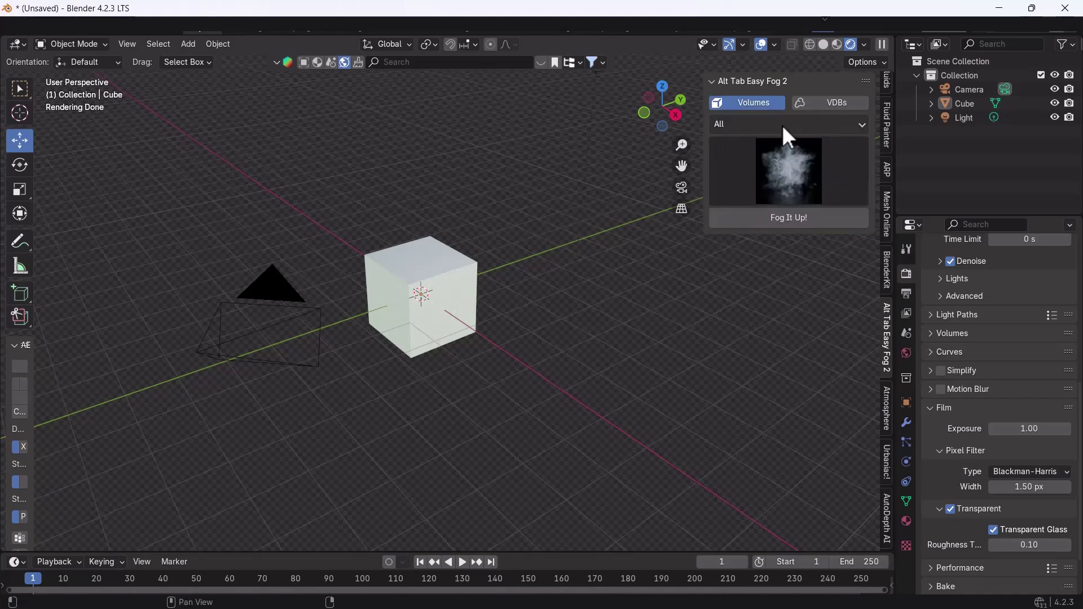
Step: Keep the All category, choose Ground Fog4 from the preset grid and add it to the scene
left_click(817, 127)
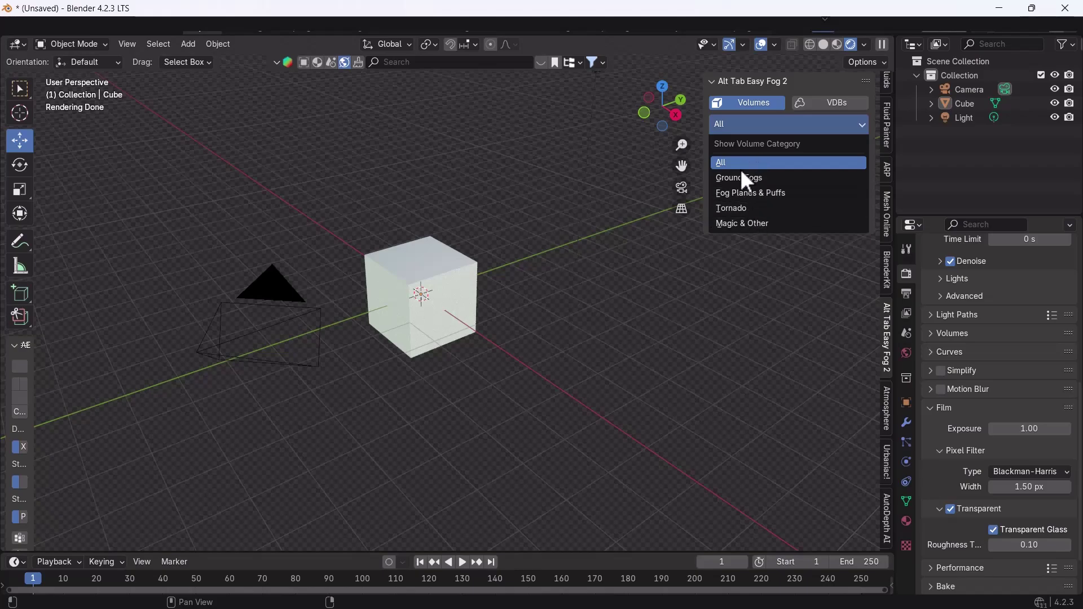
left_click(735, 118)
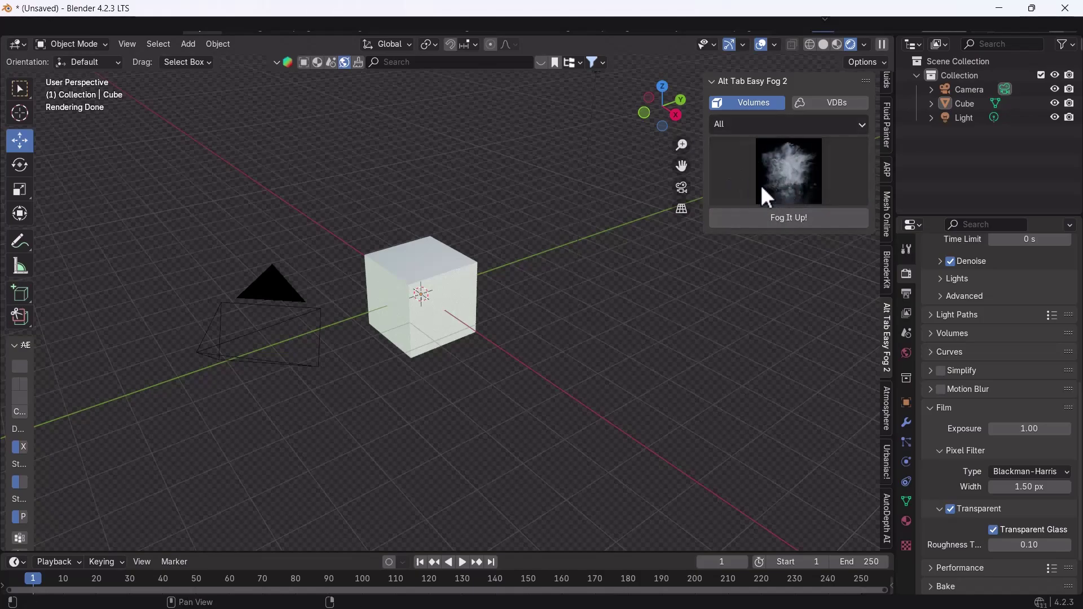
left_click(788, 171)
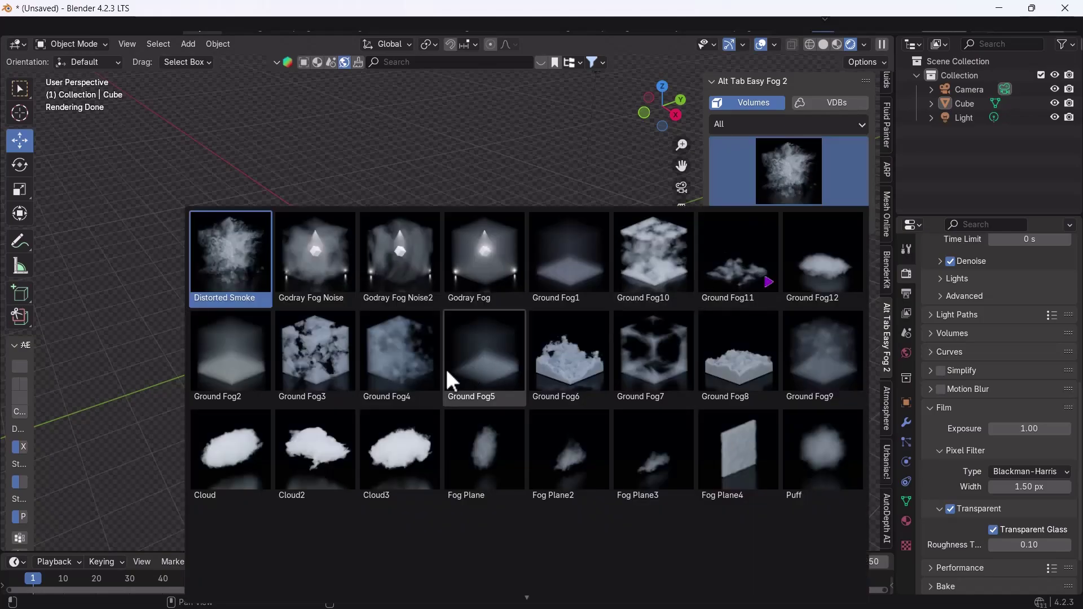
scroll(516, 432, "down", 4)
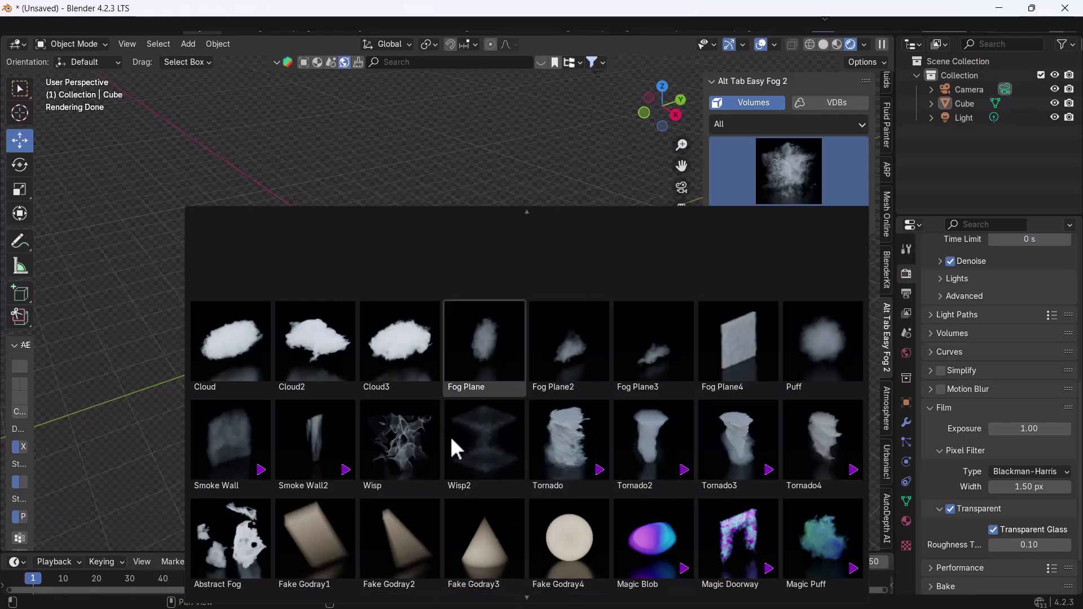
scroll(451, 434, "up", 1)
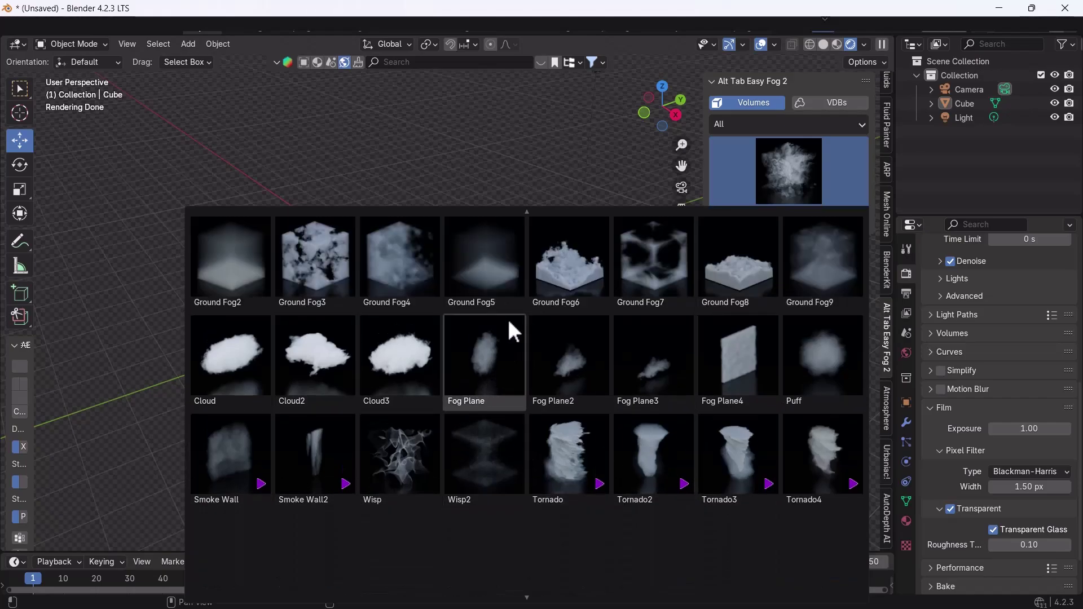
left_click(393, 284)
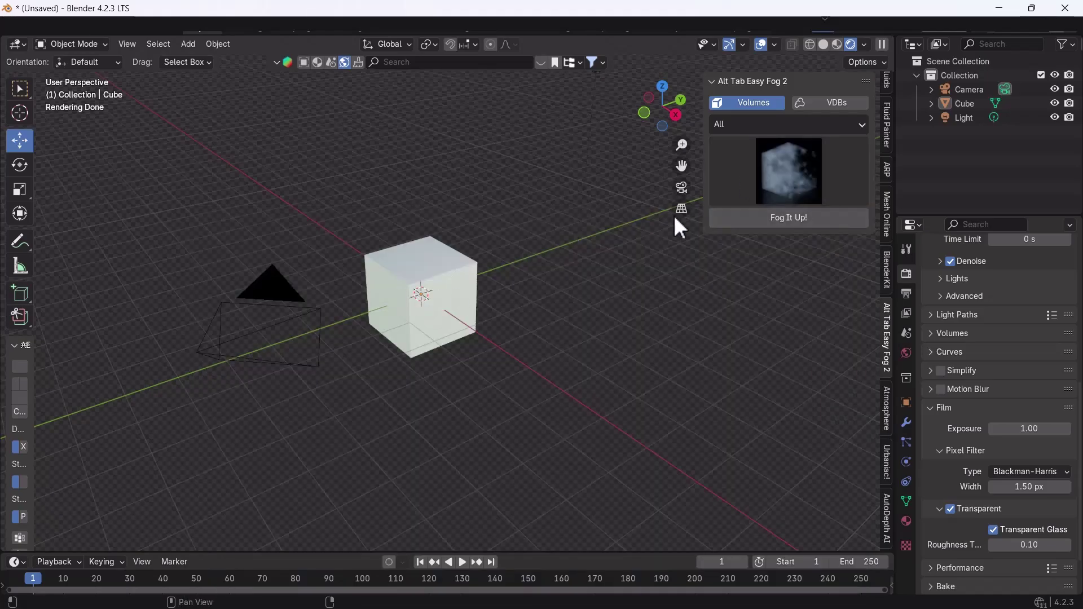
left_click(776, 220)
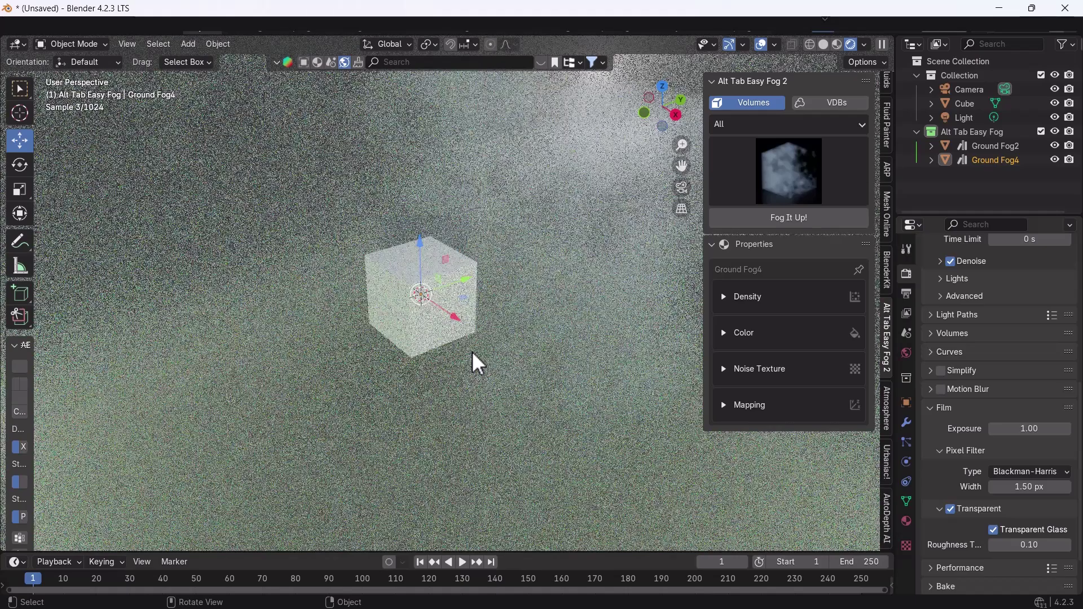
Step: Tick Denoise under Render Properties > Sampling > Viewport
scroll(473, 367, "down", 3)
scroll(473, 386, "down", 1)
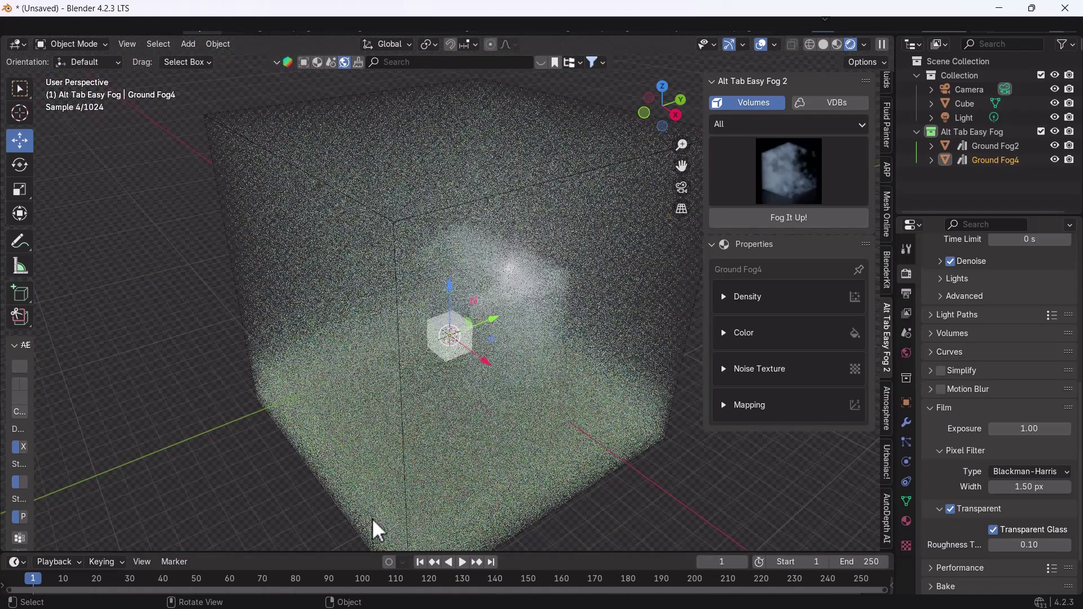
scroll(476, 309, "up", 4)
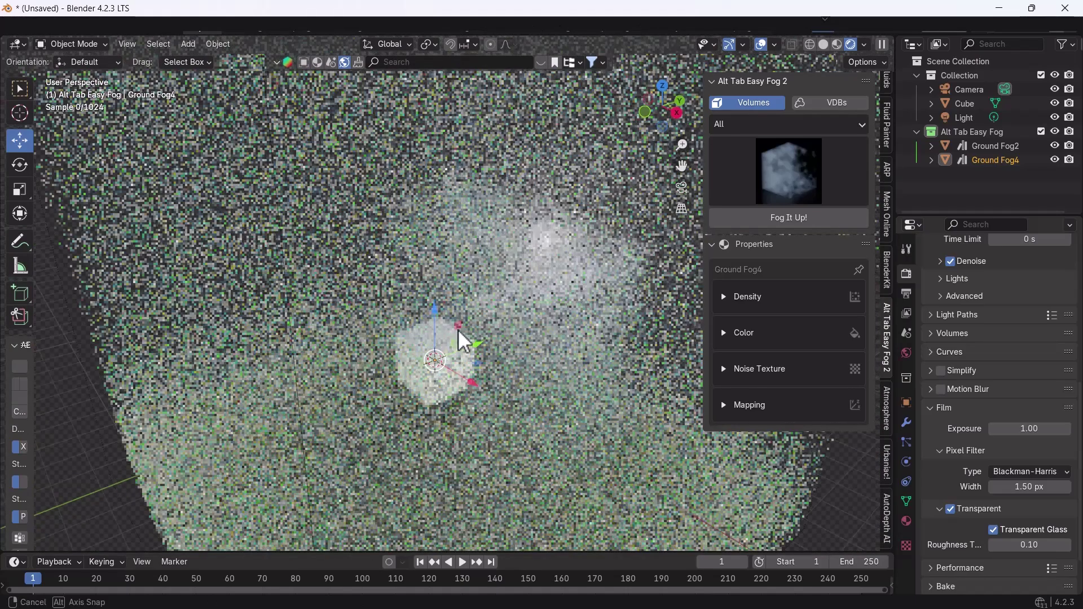
scroll(912, 310, "down", 1, "ctrl")
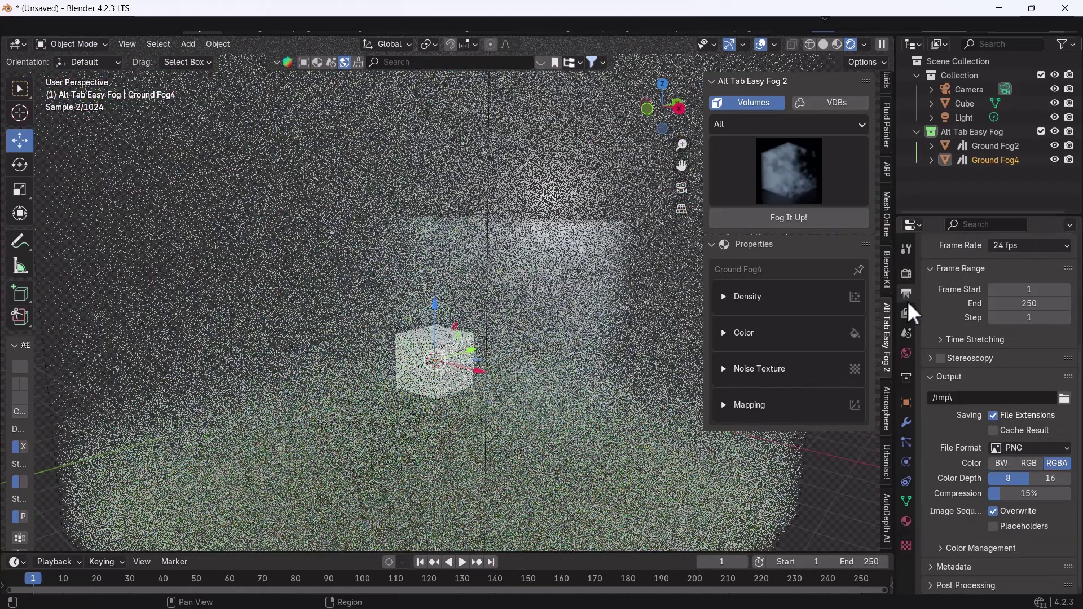
scroll(942, 312, "up", 1, "ctrl")
scroll(953, 324, "up", 6)
left_click(950, 440)
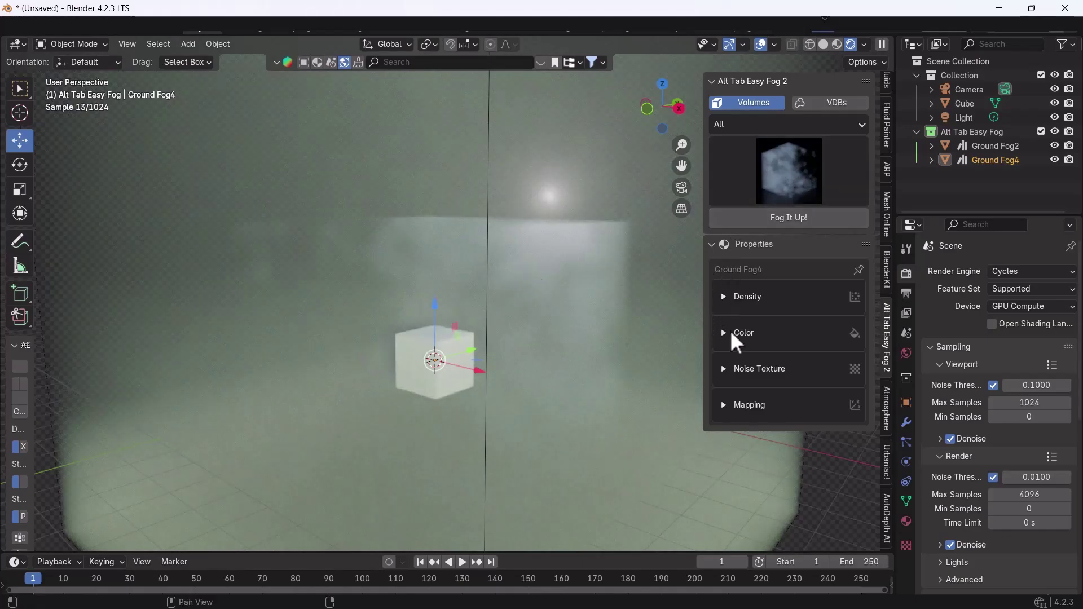
Step: Raise the Ground Fog4 density to 2.900
left_click(733, 305)
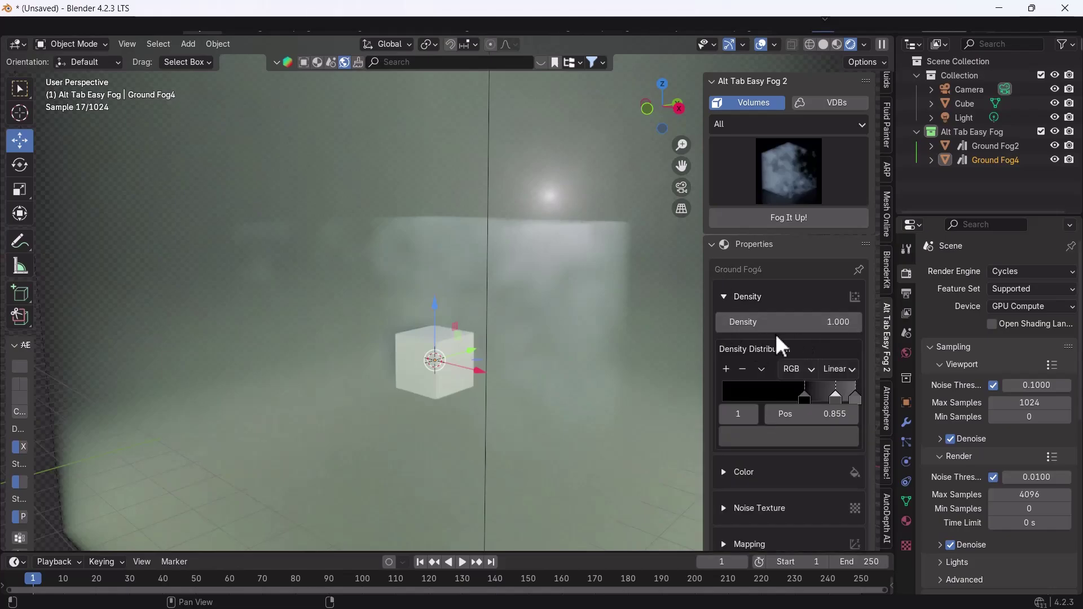
left_click_drag(778, 323, 750, 322)
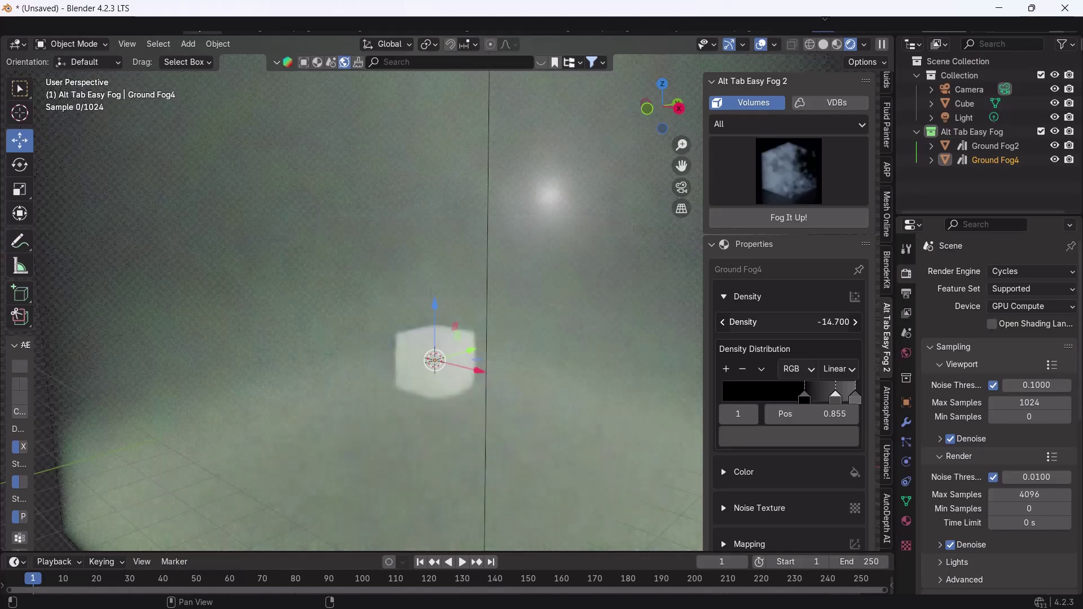
left_click(744, 296)
Step: Tint the fog colour pale blue-grey (hue 0.597, saturation 0.232, value 0.8)
left_click(733, 345)
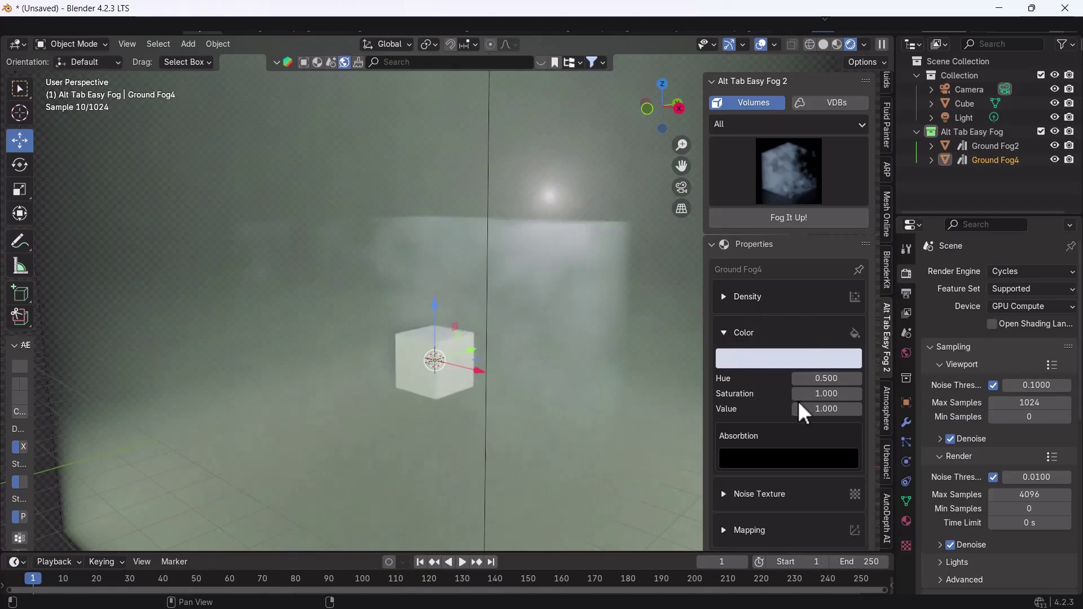
left_click(774, 362)
left_click_drag(793, 212, 797, 173)
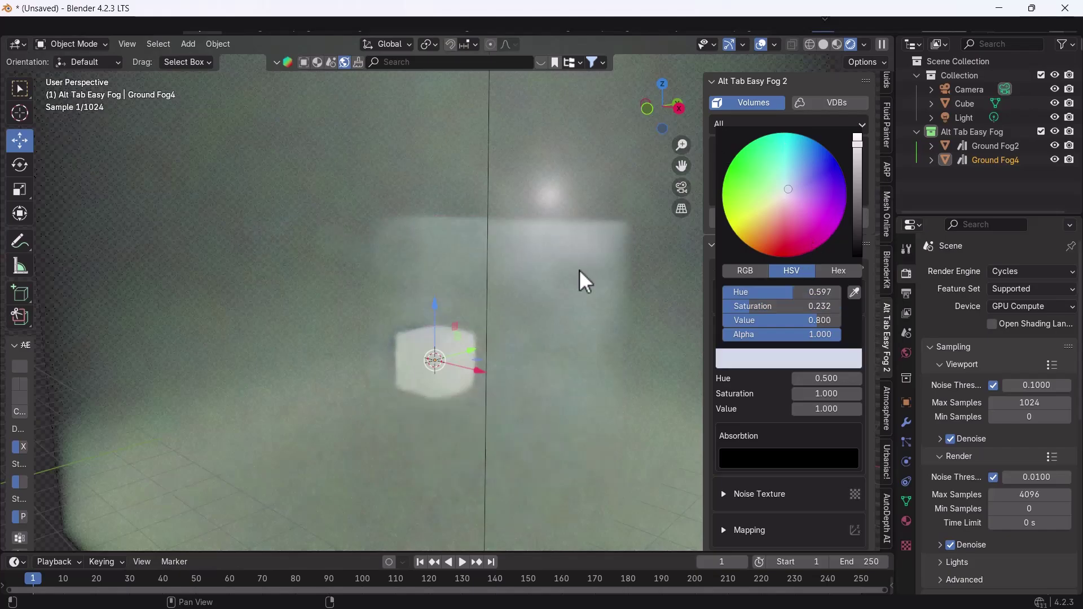
scroll(406, 407, "up", 5)
scroll(409, 406, "down", 2)
scroll(450, 368, "up", 2)
left_click(728, 334)
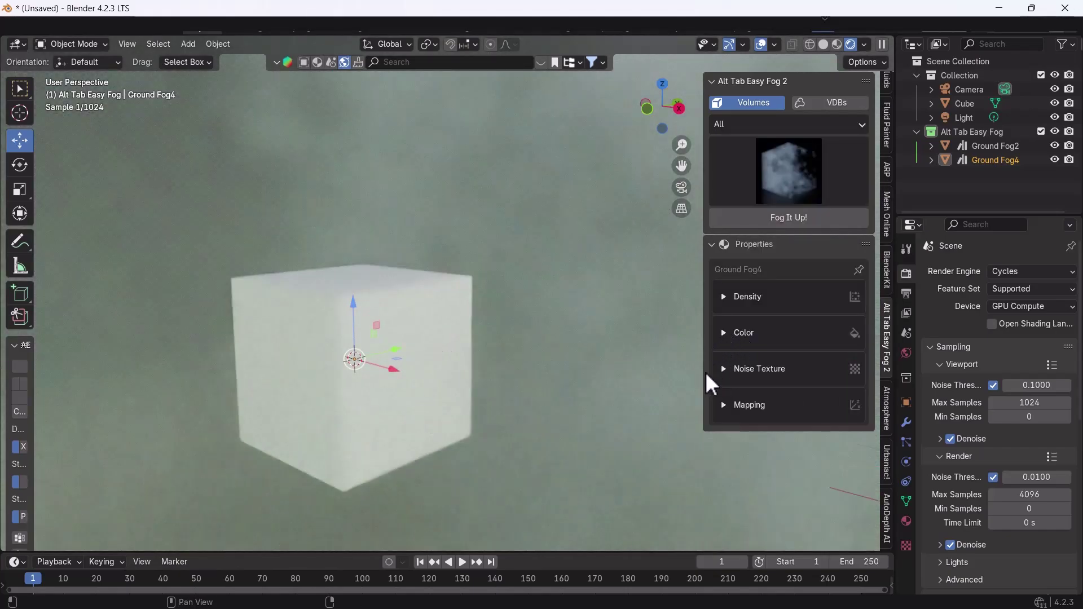
Step: Check the fog's Noise Texture by nudging its Seed, then expand its Mapping settings
left_click(733, 372)
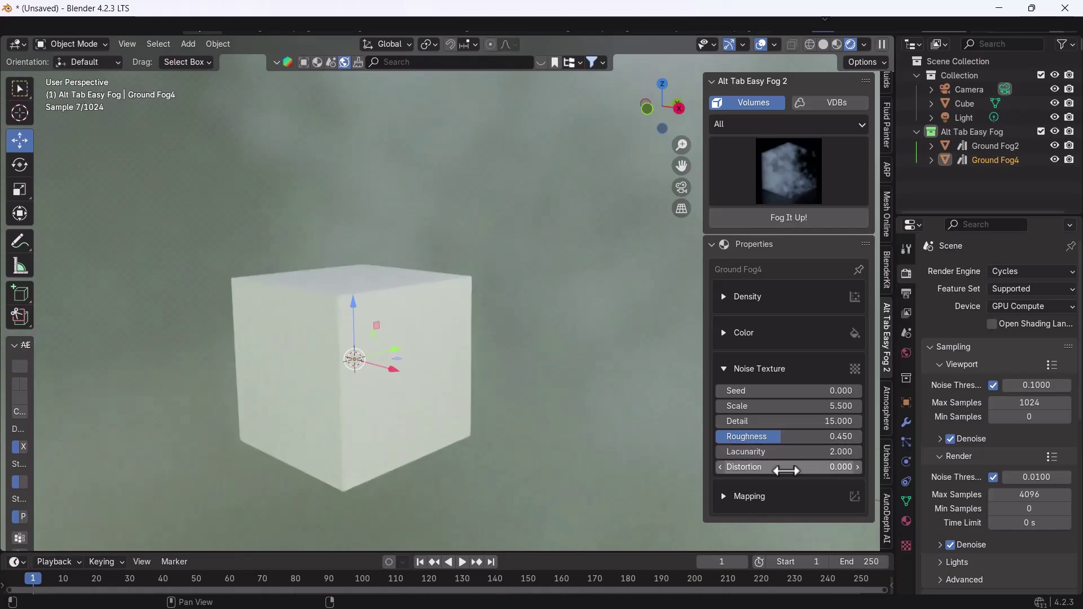
mouse_move(767, 391)
left_mouse_down()
mouse_move(840, 391)
mouse_move(767, 391)
left_mouse_up()
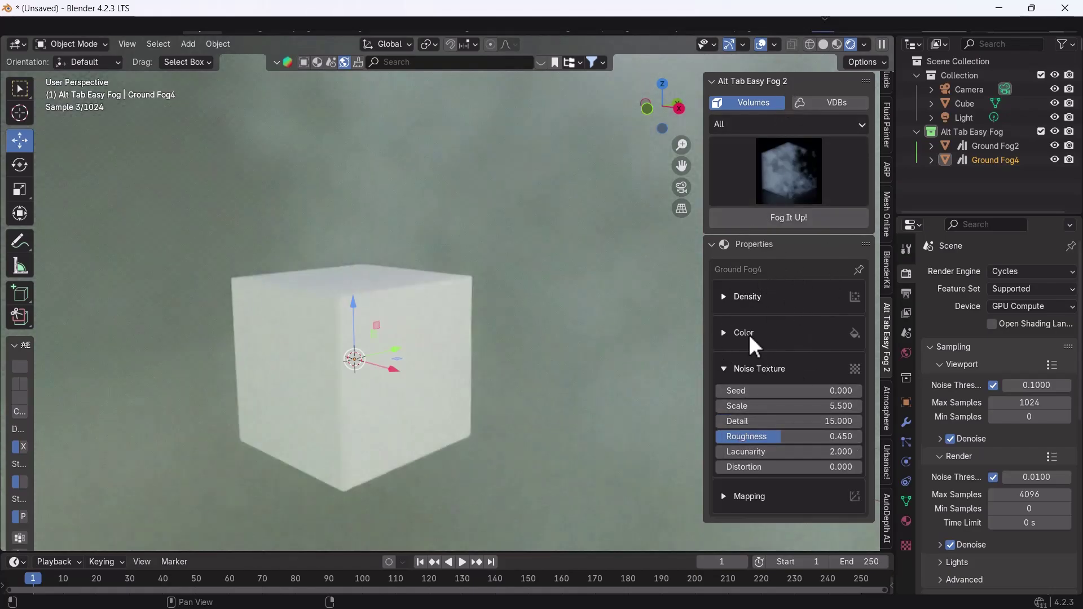
left_click(727, 370)
left_click(727, 406)
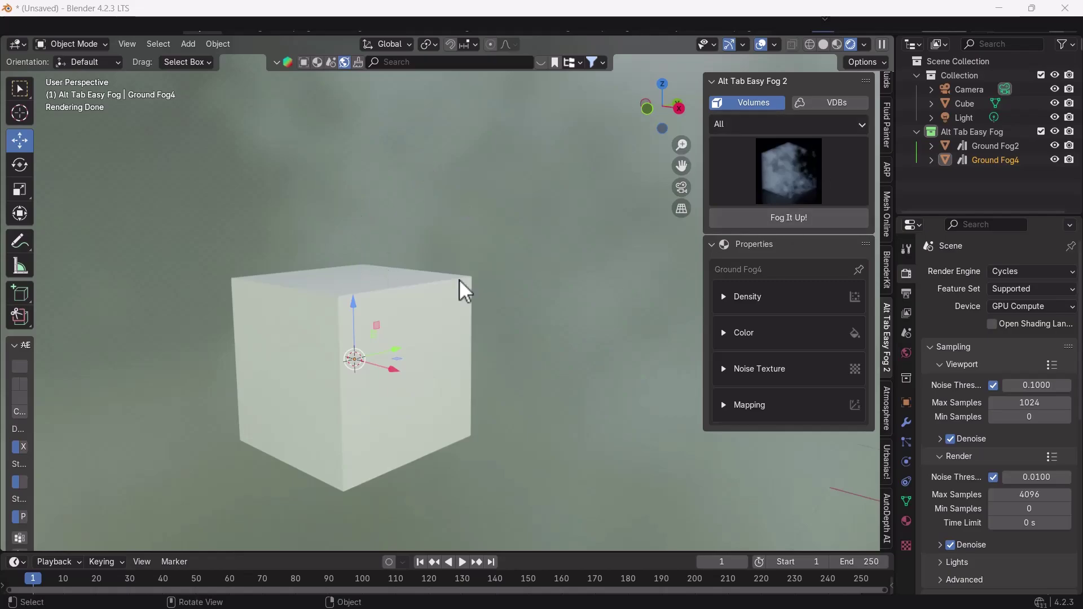
Step: Set the viewport back to solid shading and switch to the Isometric Church scene
left_click(823, 45)
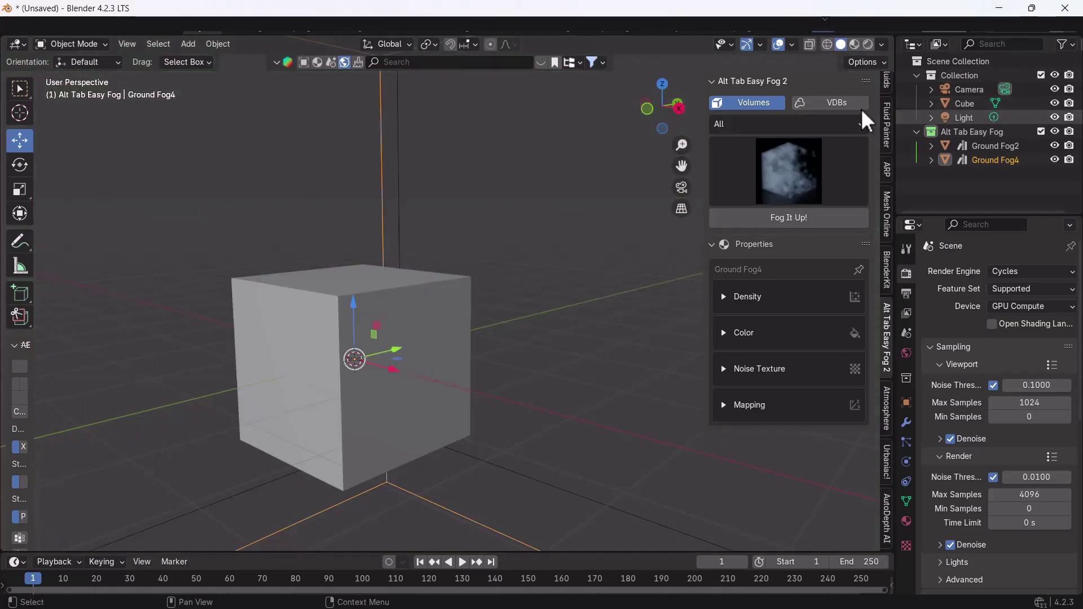
left_click(1031, 8)
left_click(823, 29)
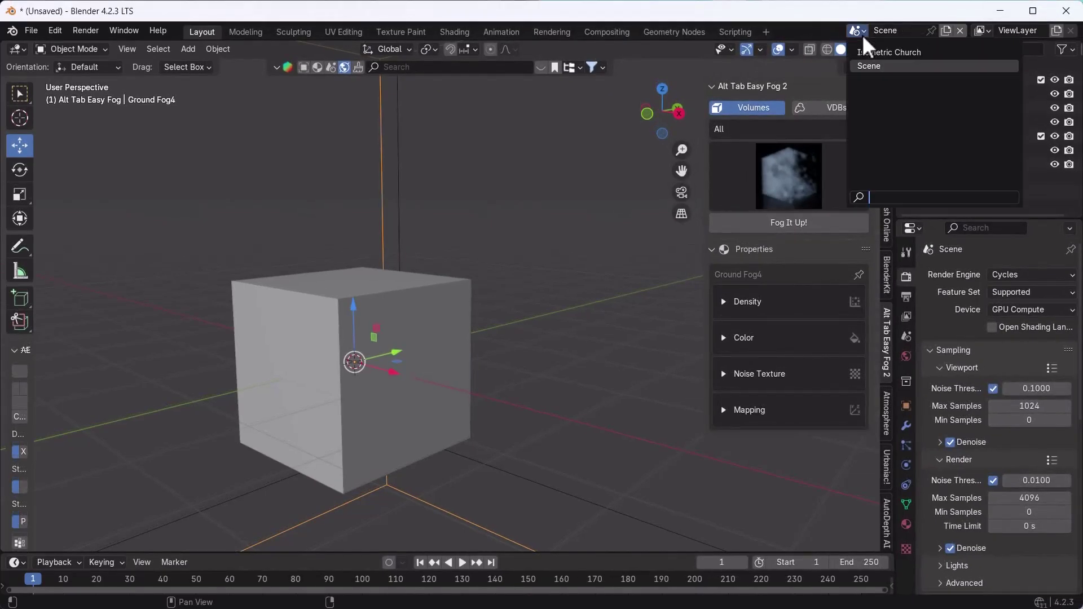
left_click(851, 45)
Step: Delete Ground Fog4 and Ground Fog2, enable Rendered shading and view through the camera
scroll(479, 337, "down", 10)
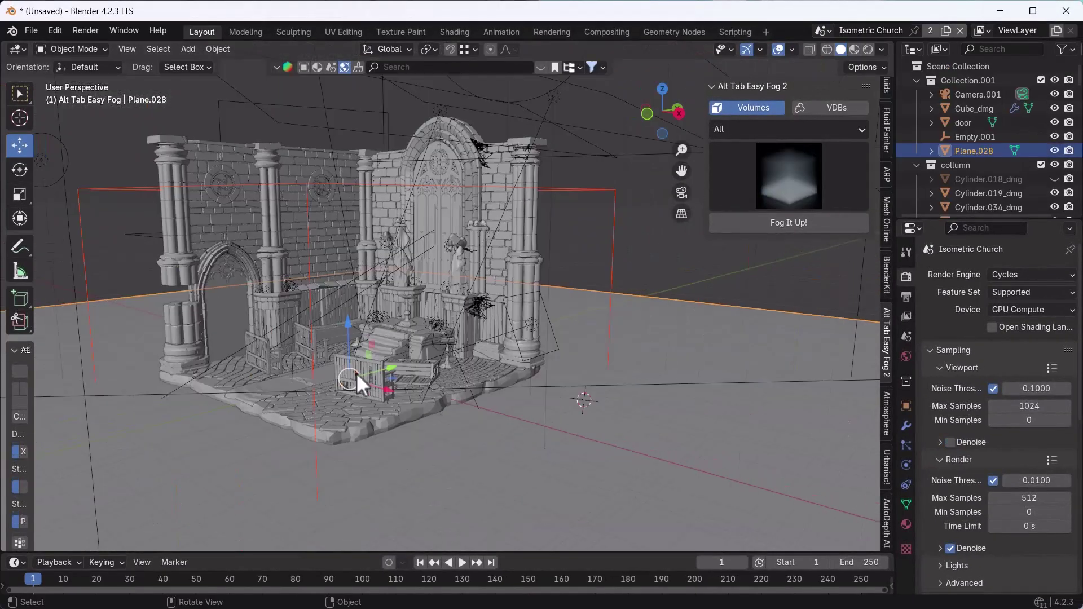
left_click(486, 304)
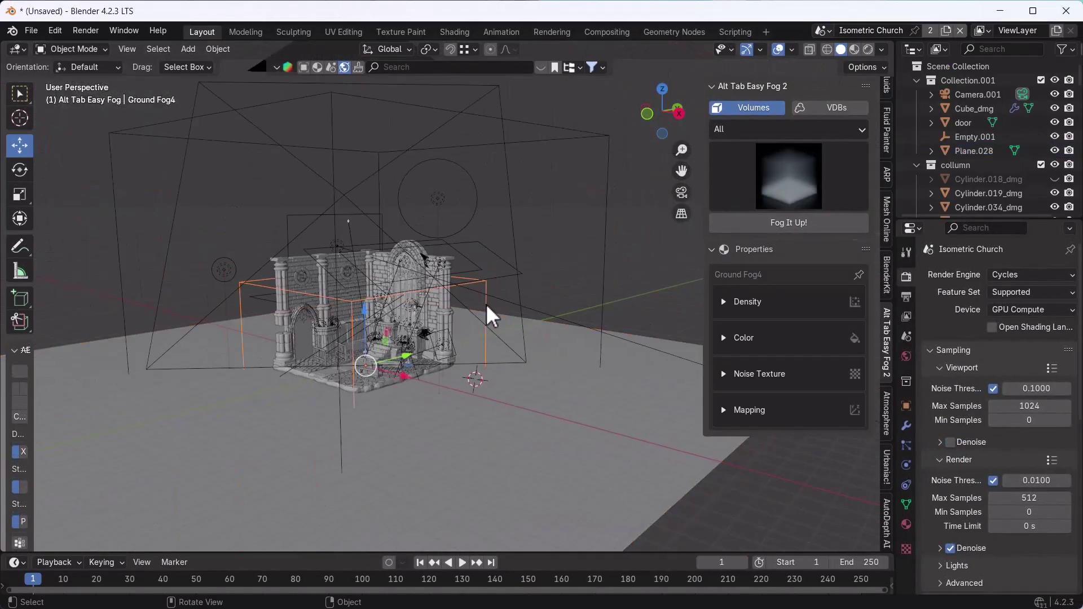
key("x")
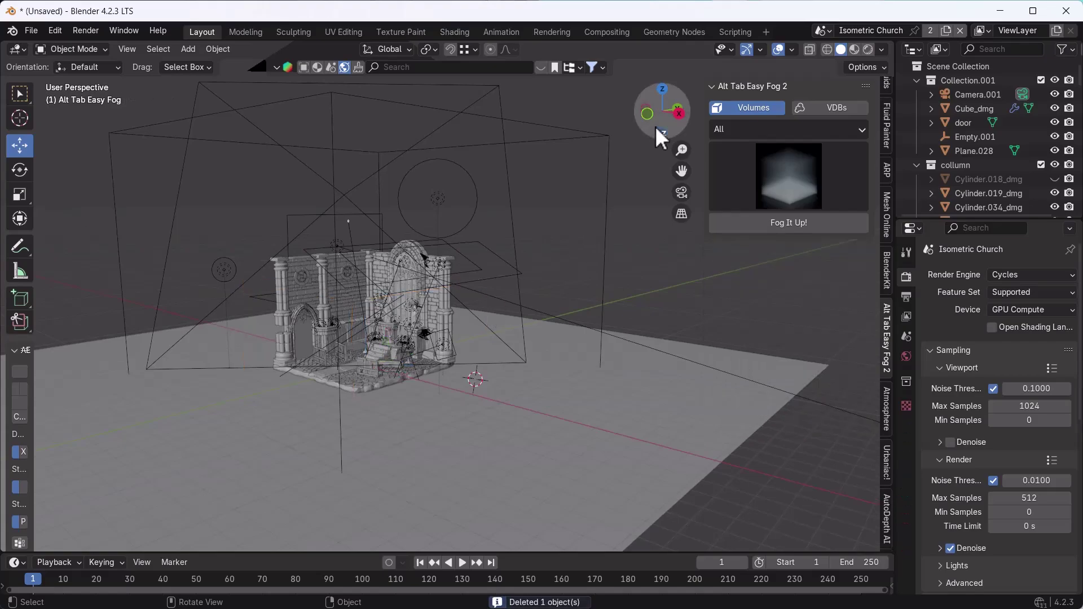
left_click(867, 49)
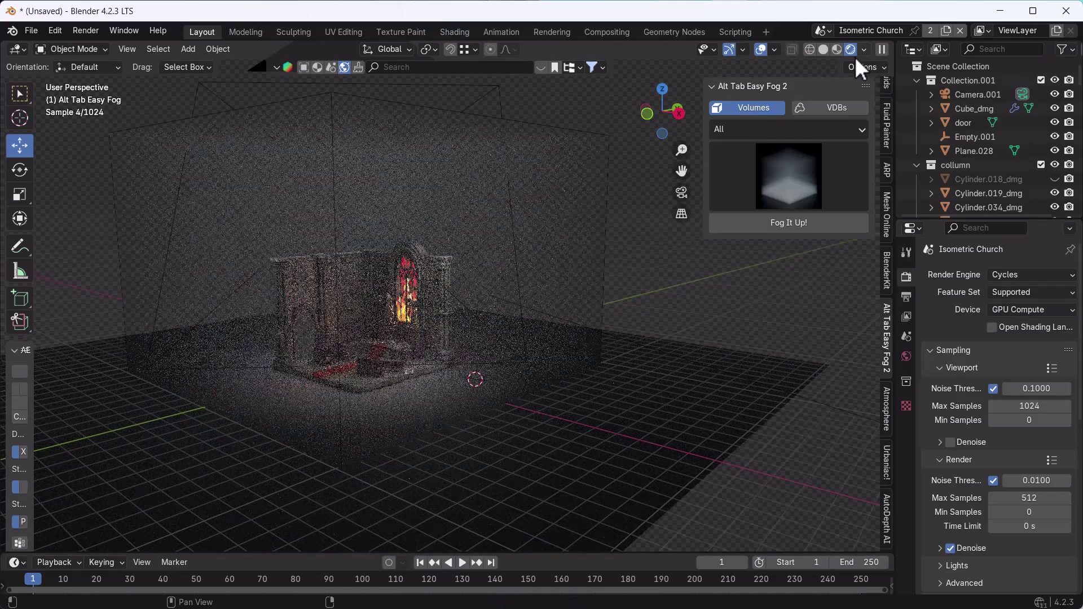
left_click(600, 233)
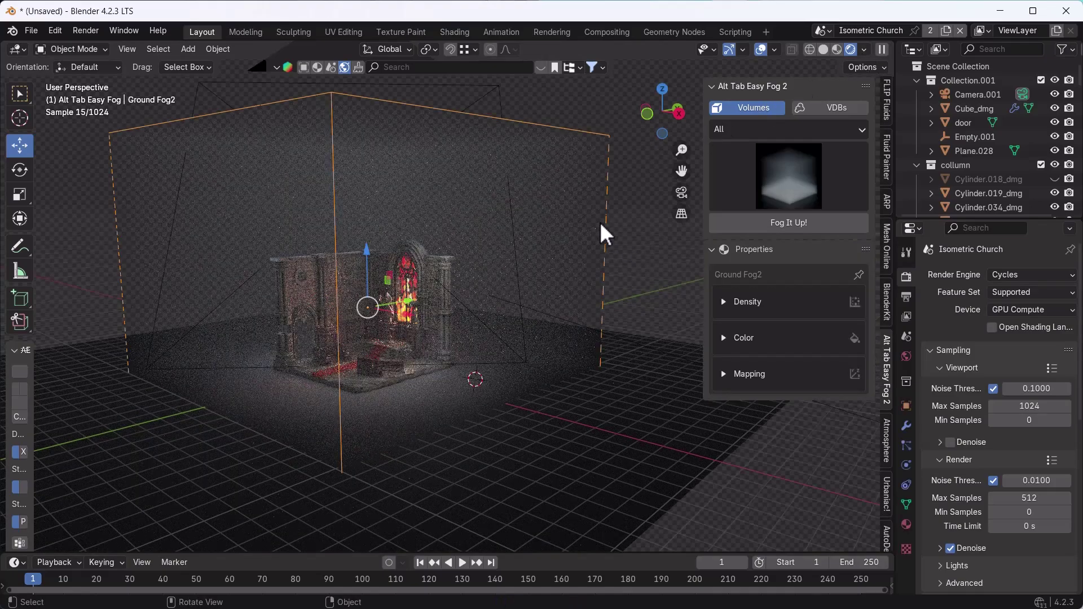
key("Delete")
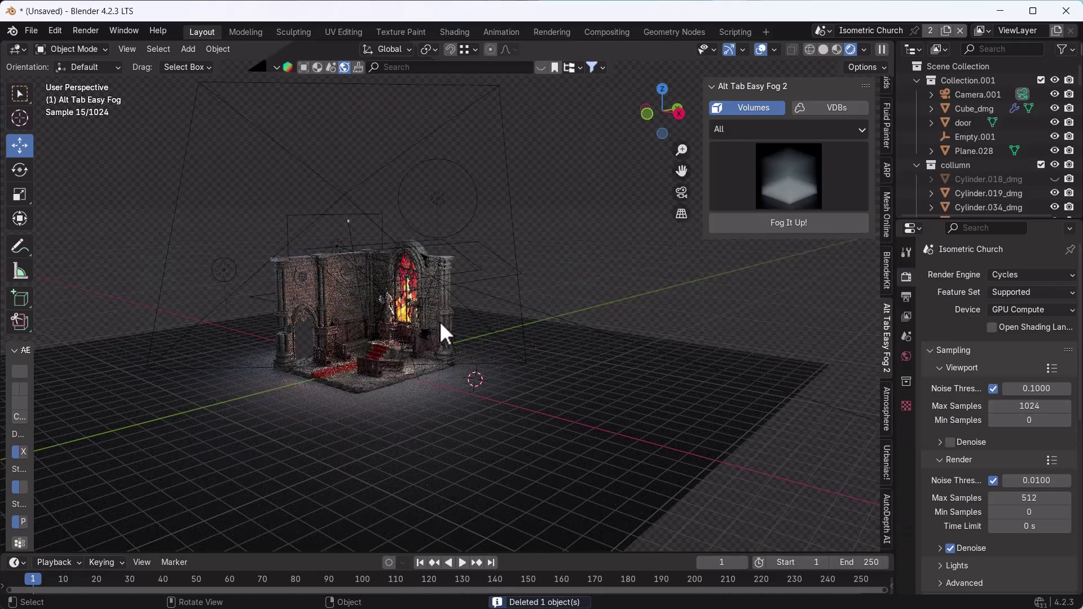
key("KP_0")
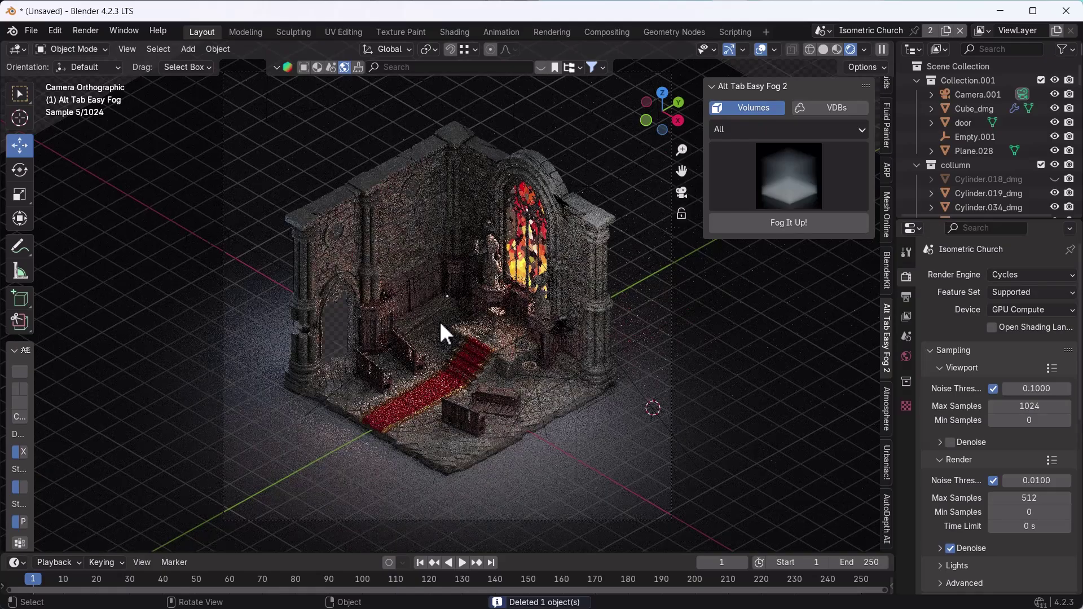
Step: Pick Ground Fog9 from the Easy Fog preset gallery and add it with Fog It Up!
left_click(770, 188)
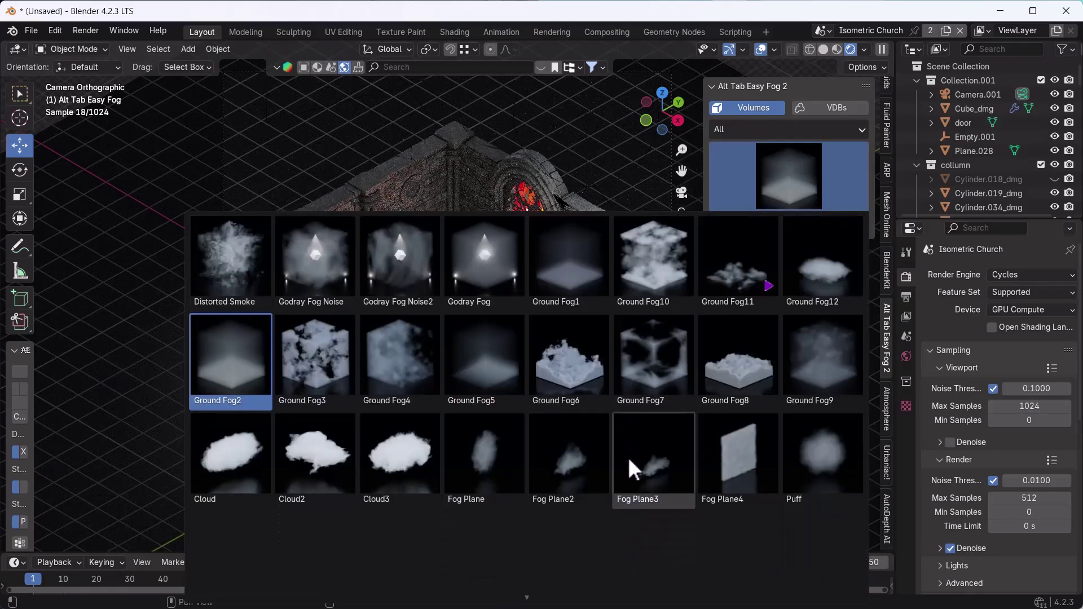
scroll(628, 459, "down", 1)
scroll(630, 476, "up", 1)
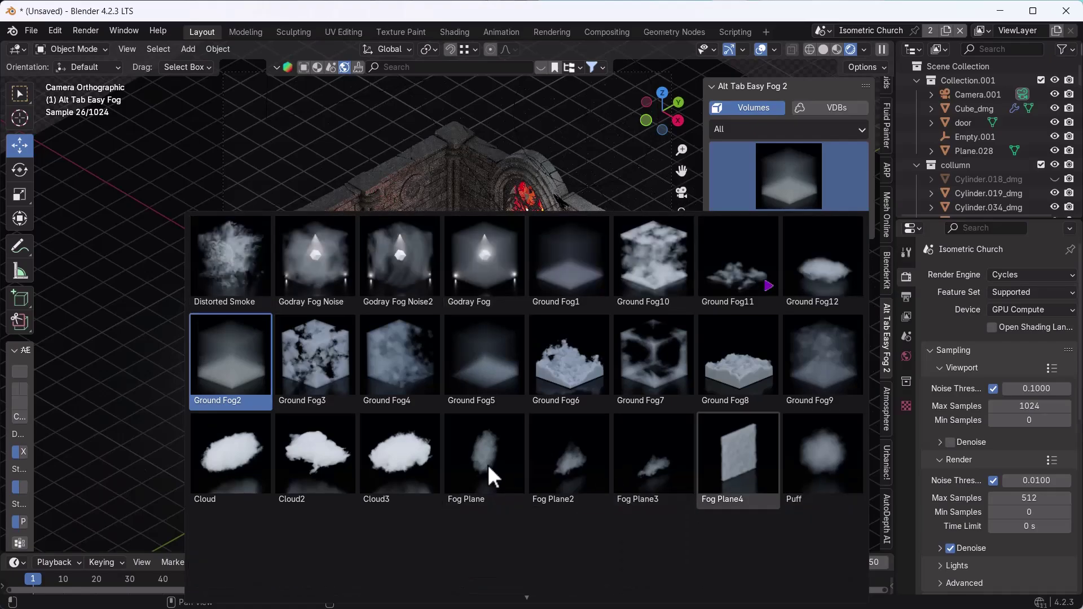
scroll(511, 513, "down", 1)
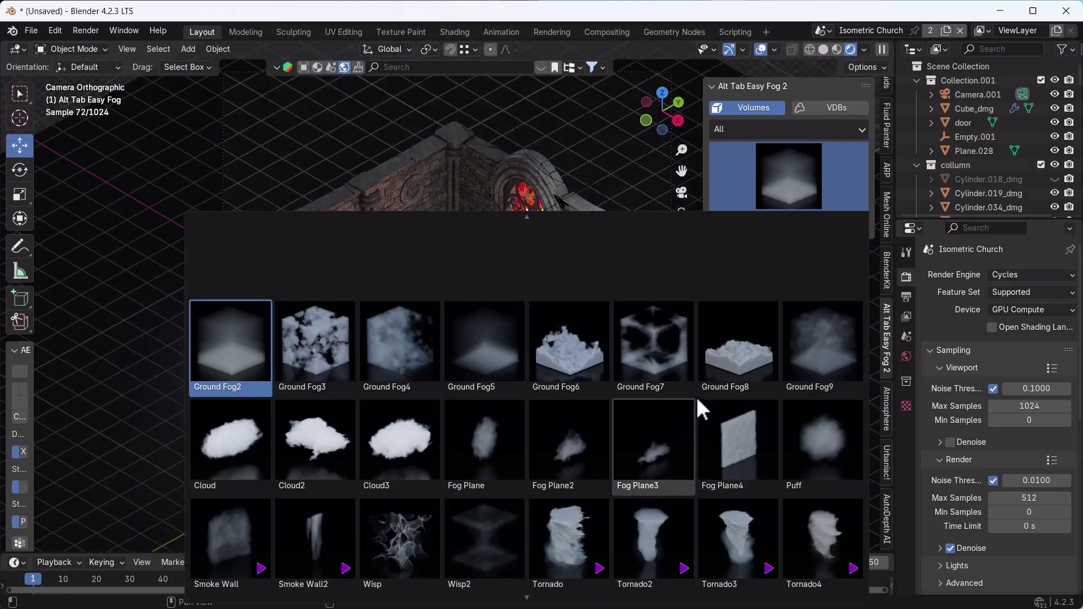
left_click(800, 339)
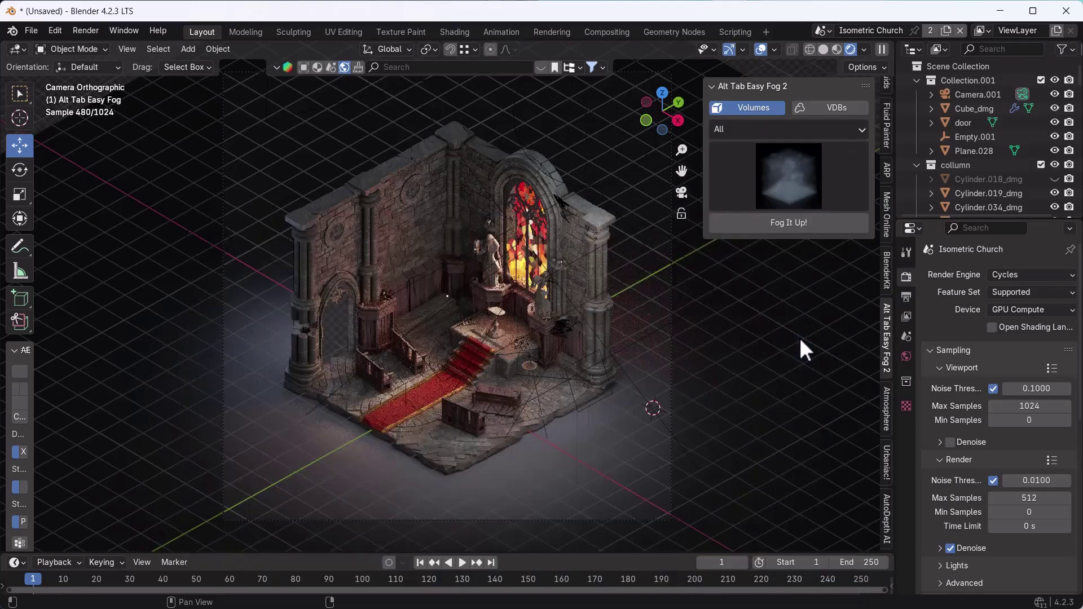
left_click(784, 226)
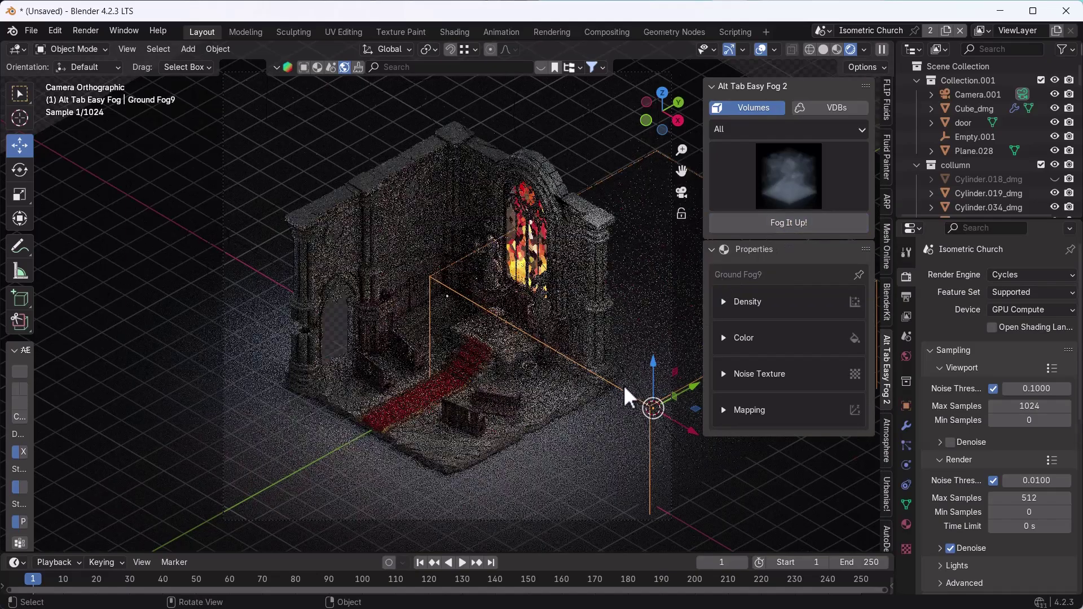
Step: Move and enlarge Ground Fog9, enable Viewport Denoise, then delete the fog volume
left_click_drag(691, 432, 471, 370)
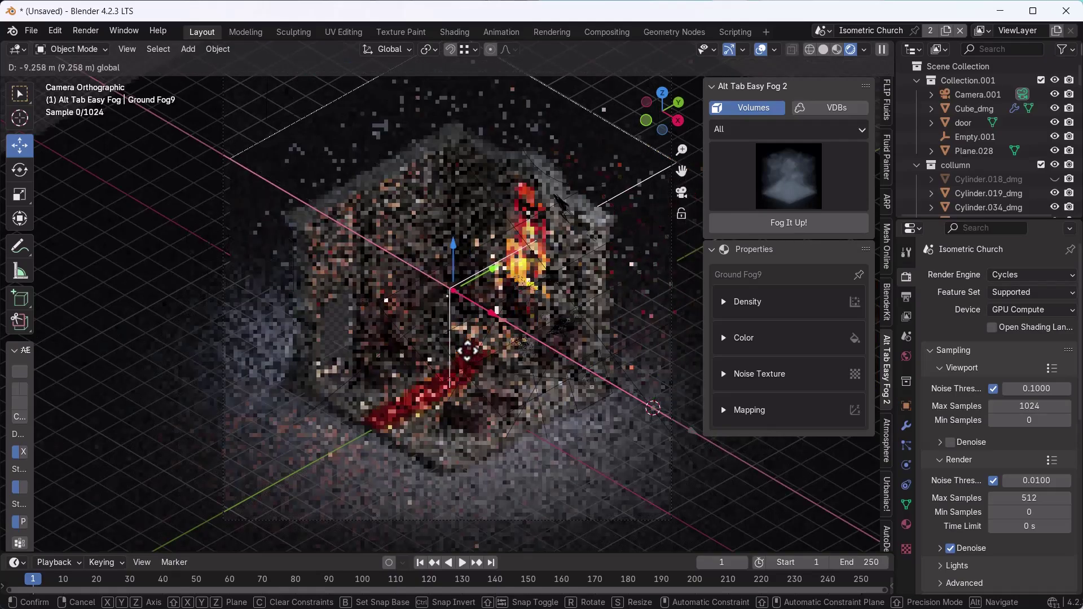
key("s")
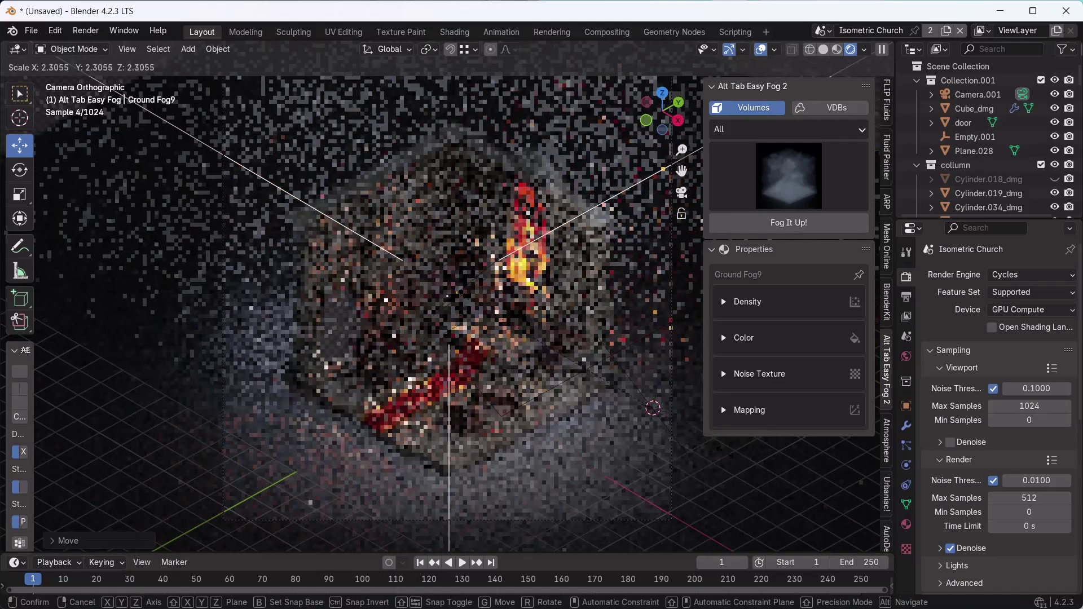
left_click(726, 455)
left_click_drag(505, 267, 417, 380)
key("x")
key("y")
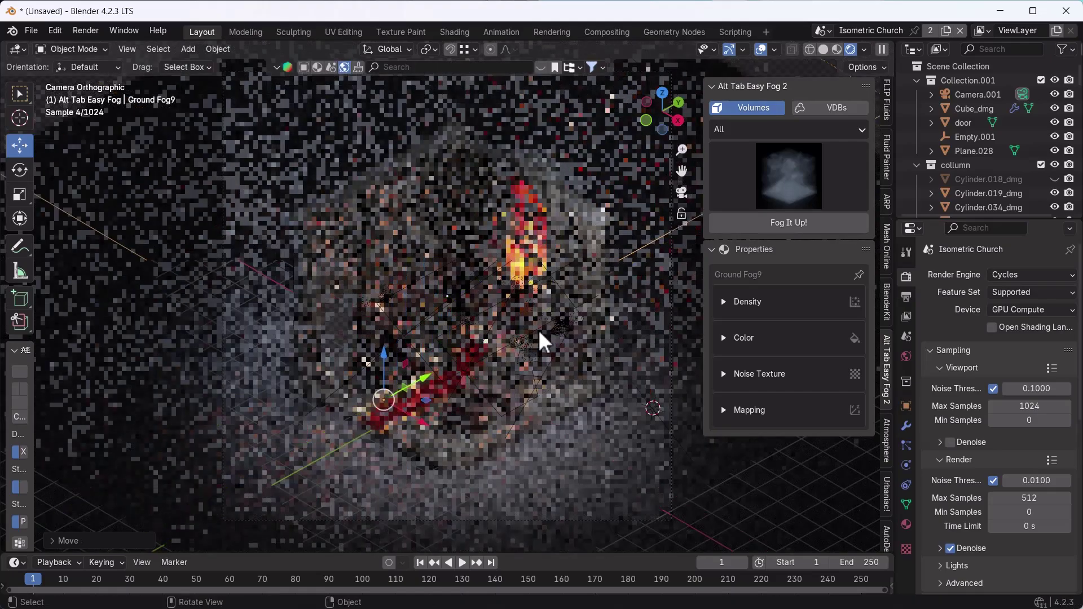
left_click(948, 442)
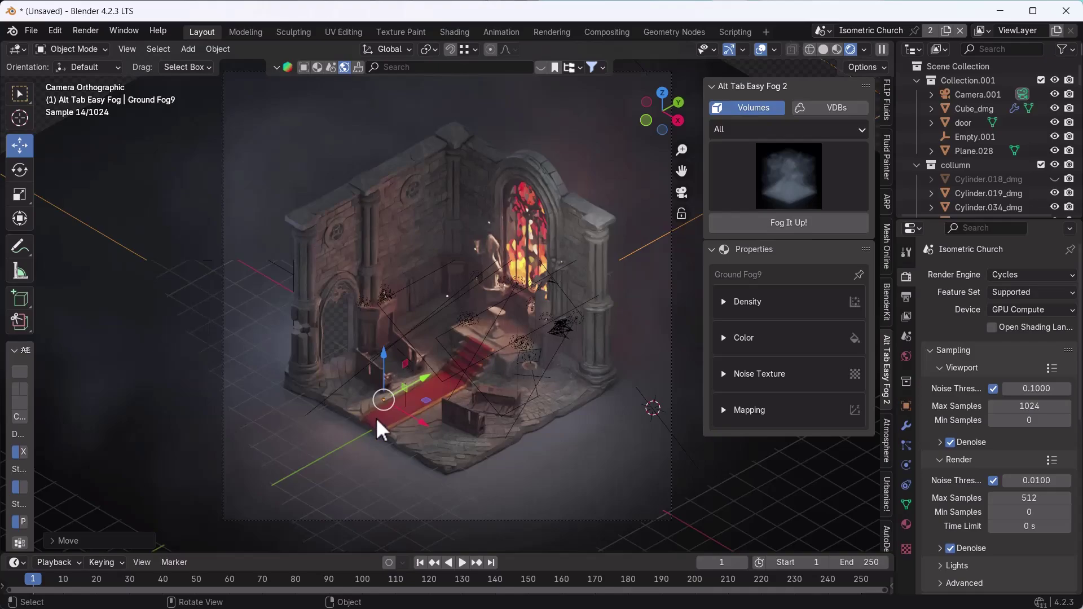
key("Delete")
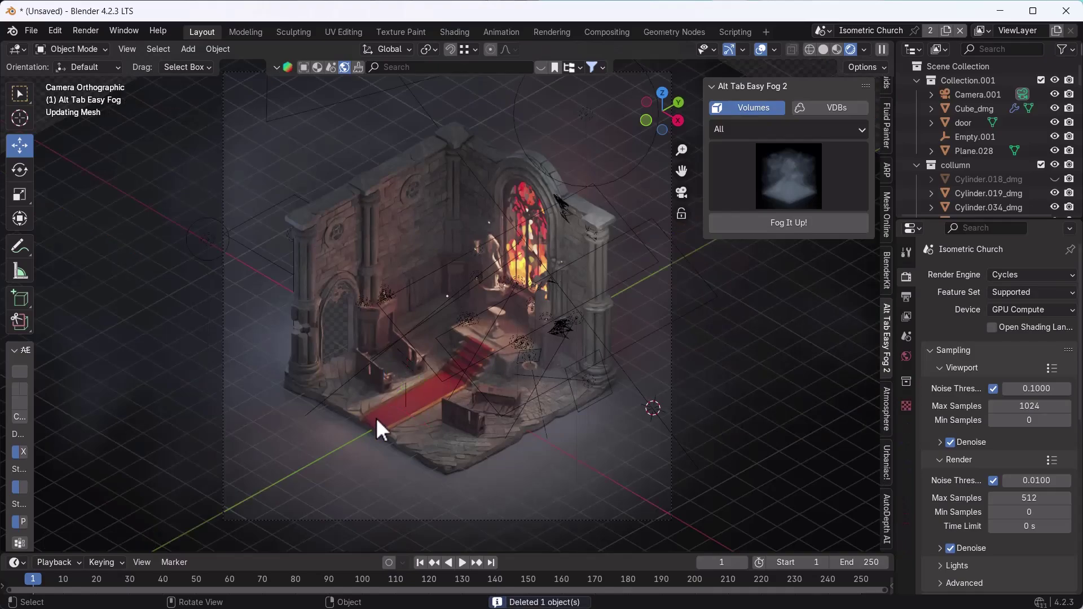
Step: Scroll the Easy Fog preset gallery down to the Magic rows and select Magic Puff7
left_click(759, 178)
scroll(679, 457, "down", 2)
scroll(679, 466, "up", 2)
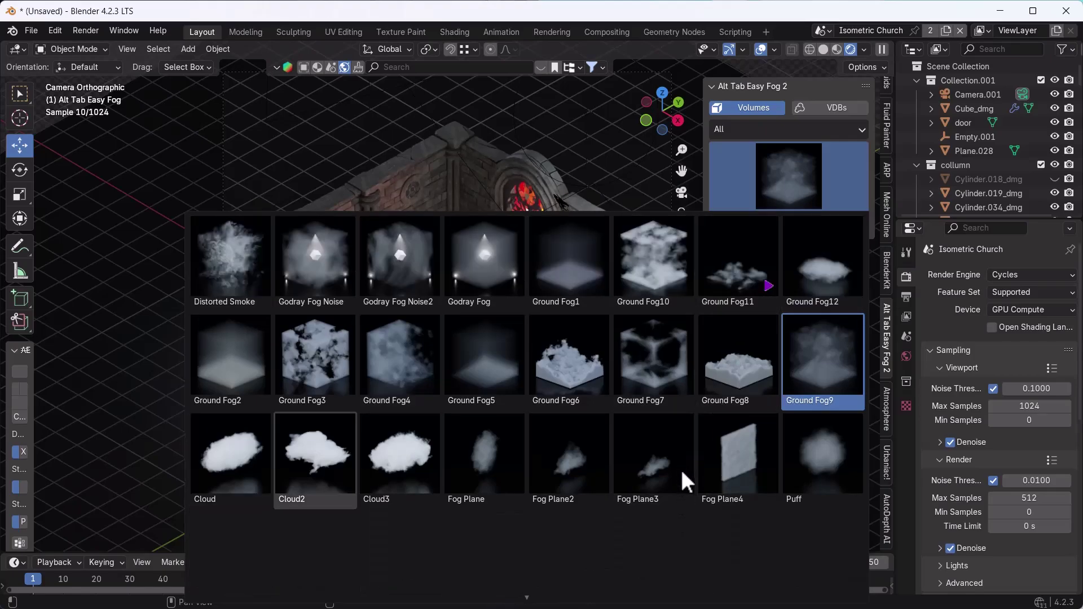
scroll(680, 468, "down", 2)
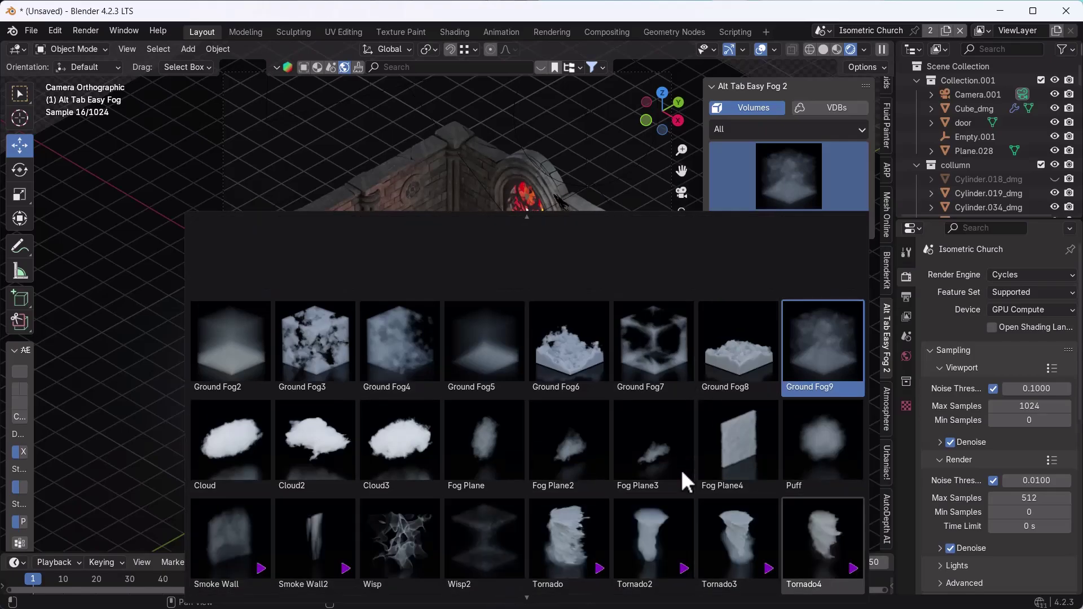
scroll(681, 470, "down", 2)
scroll(682, 469, "down", 2)
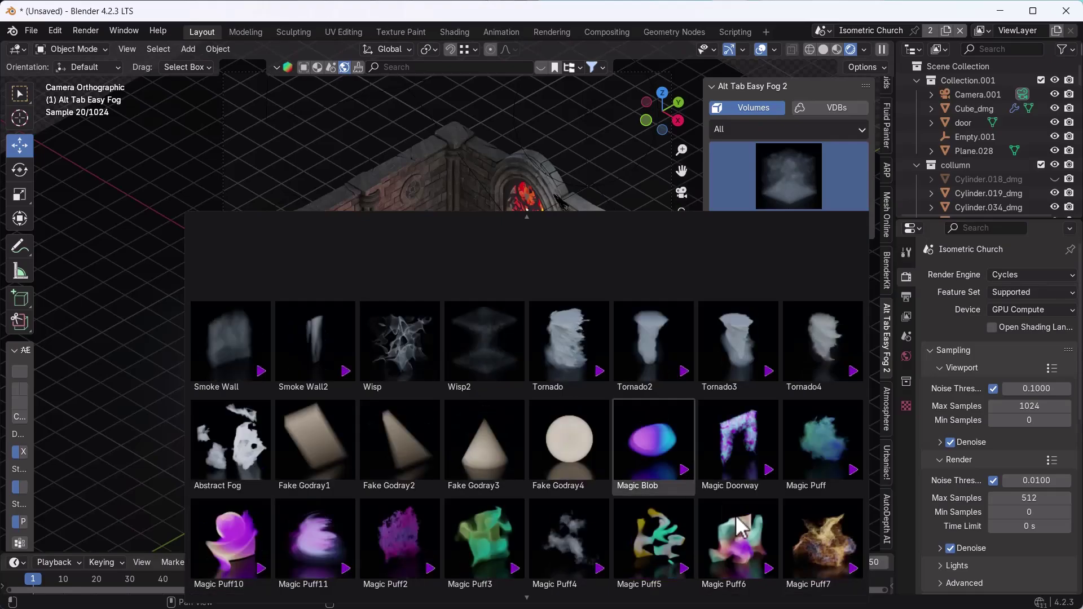
left_click(819, 560)
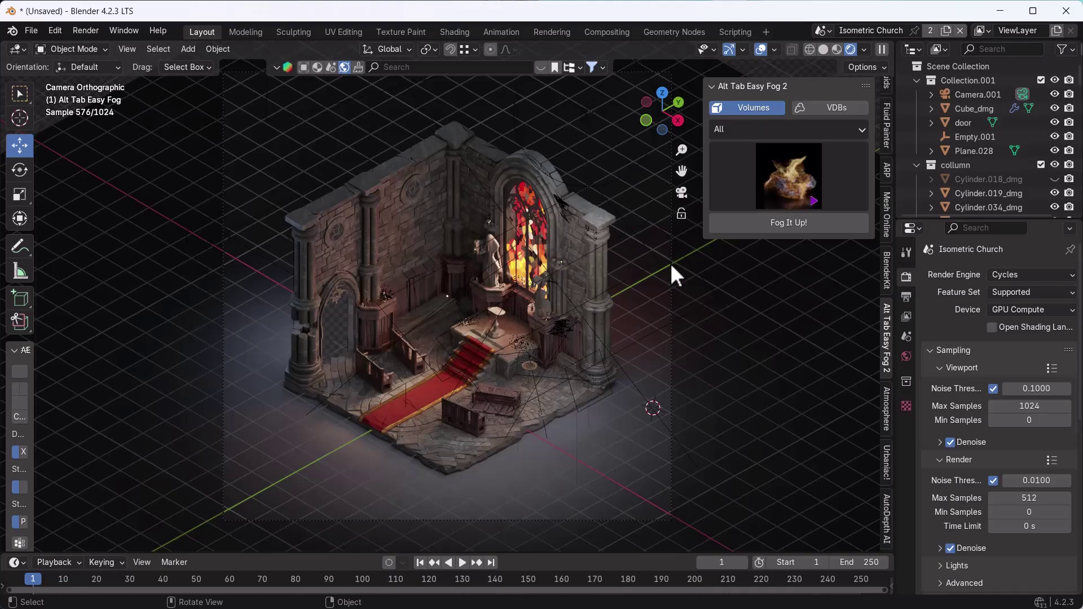
Step: Add the Magic Puff7 smoke, slide it along X, deselect it and hide overlays and gizmos
left_click(817, 224)
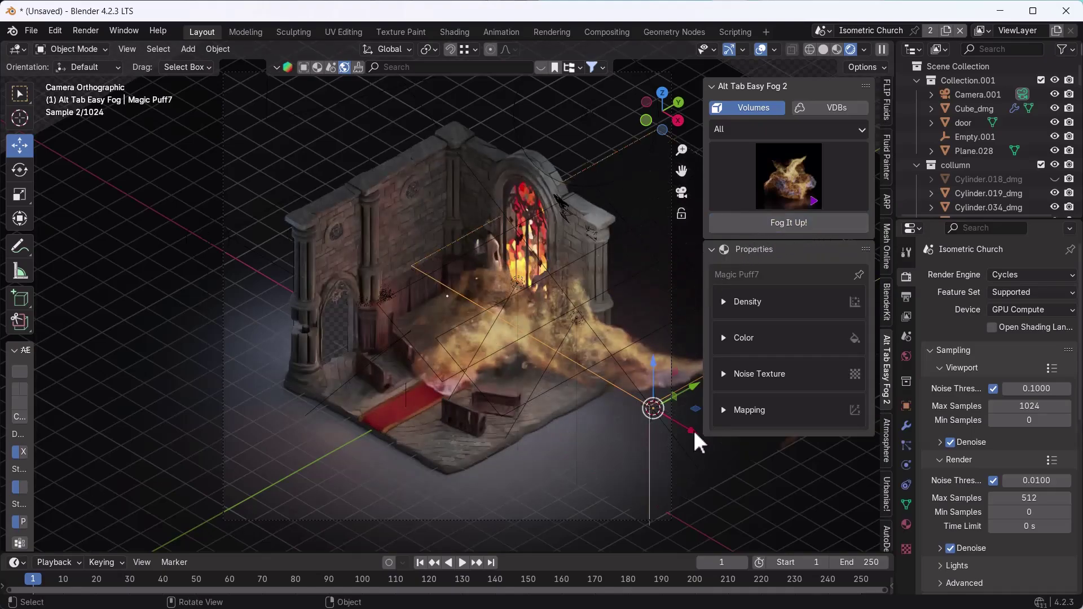
left_click_drag(693, 430, 494, 373)
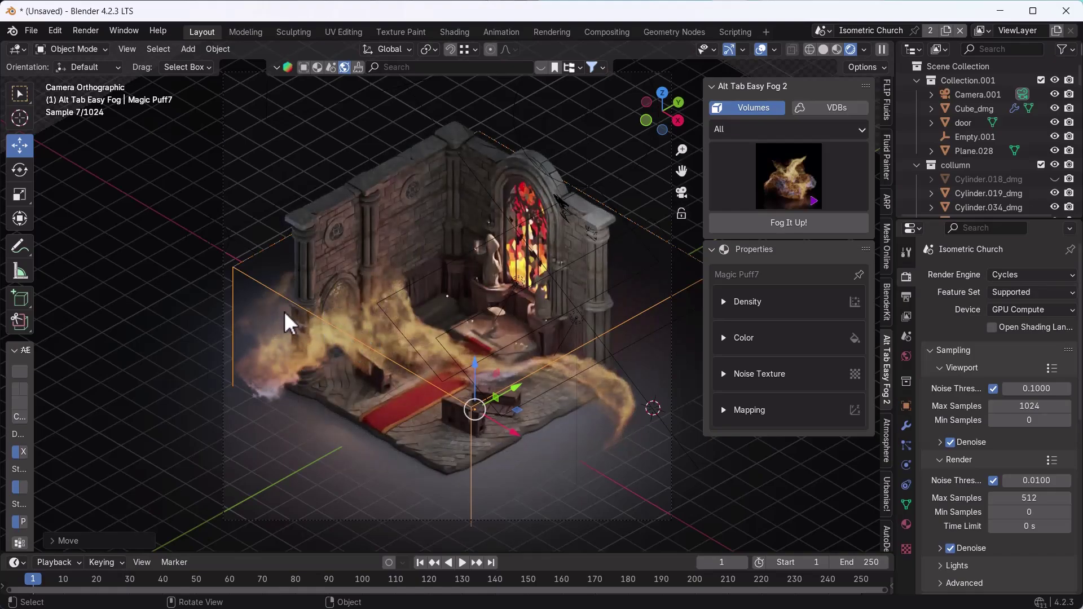
left_click(760, 494)
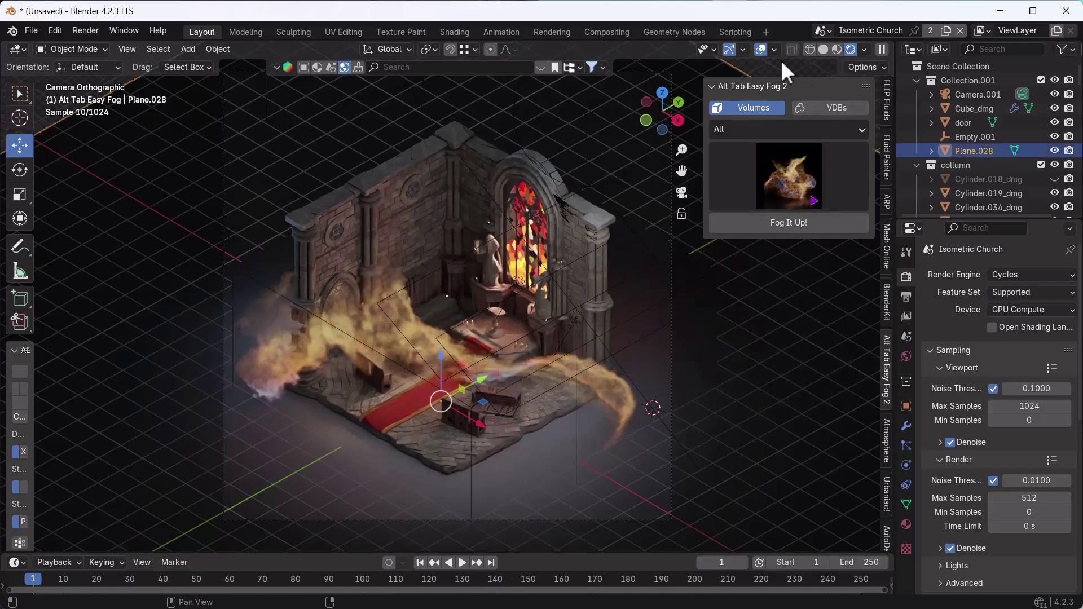
left_click(759, 50)
left_click(728, 50)
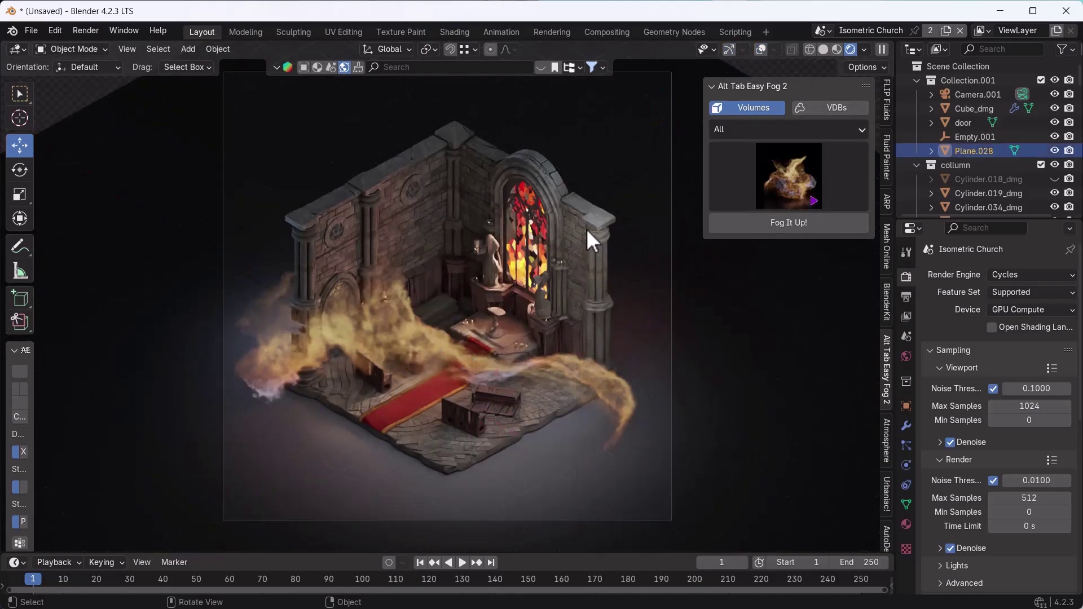